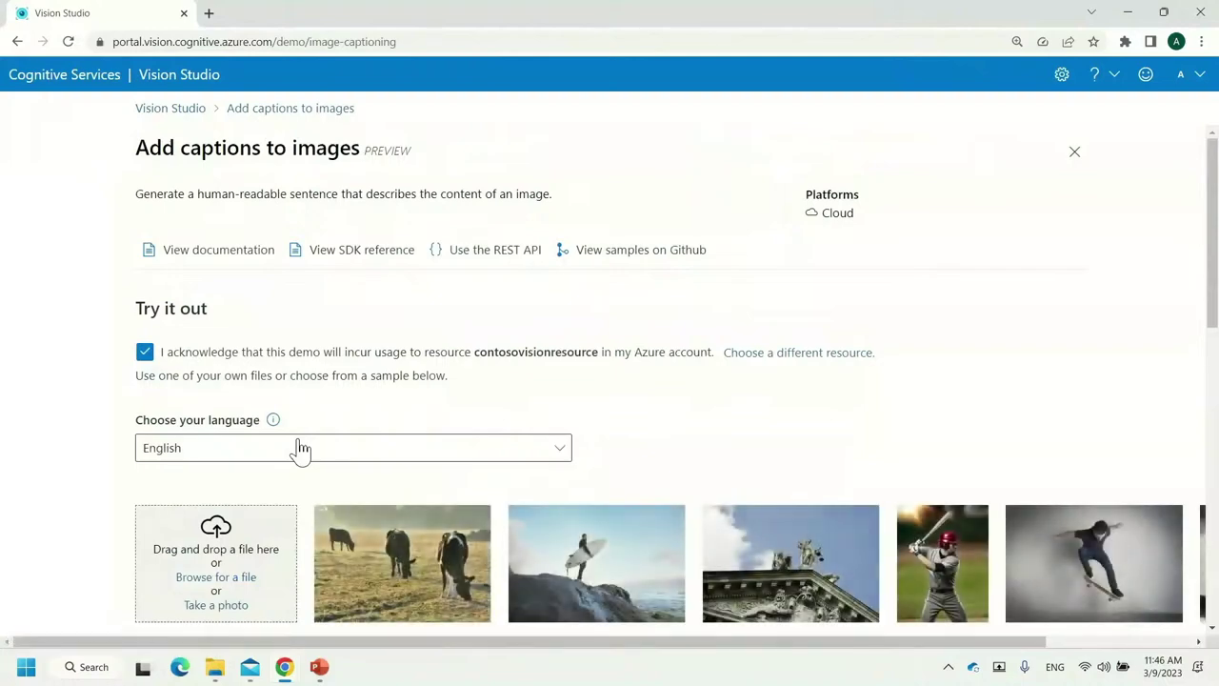
# Step: Generate captions for the sample image of grazing cows and for the sample image of the surfer on a rock
pyautogui.moveTo(1214, 211); pyautogui.dragTo(1216, 267)
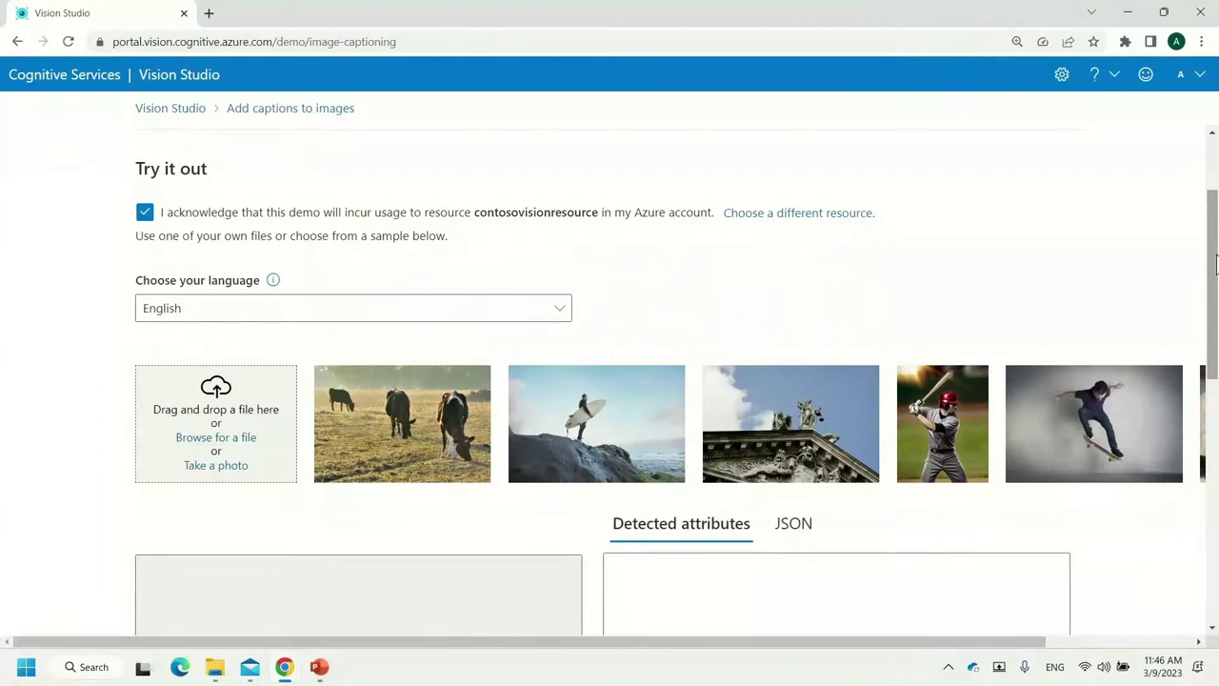
pyautogui.moveTo(1216, 267); pyautogui.dragTo(1215, 351)
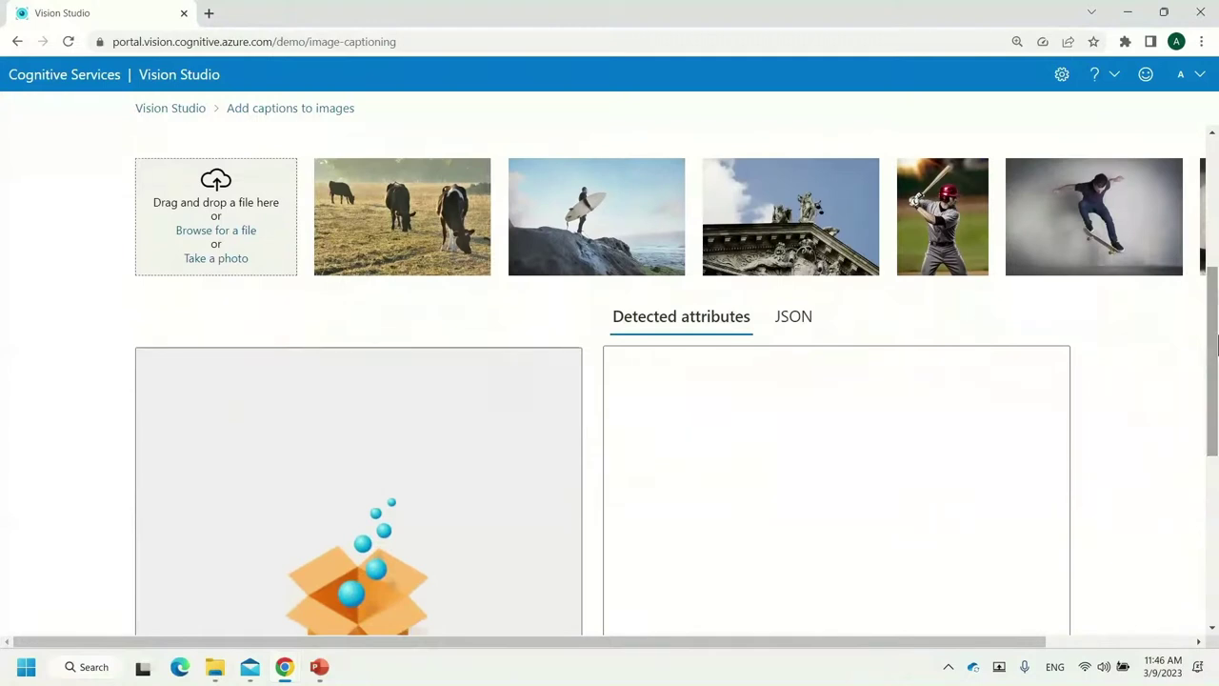
pyautogui.moveTo(1215, 348); pyautogui.dragTo(1216, 348)
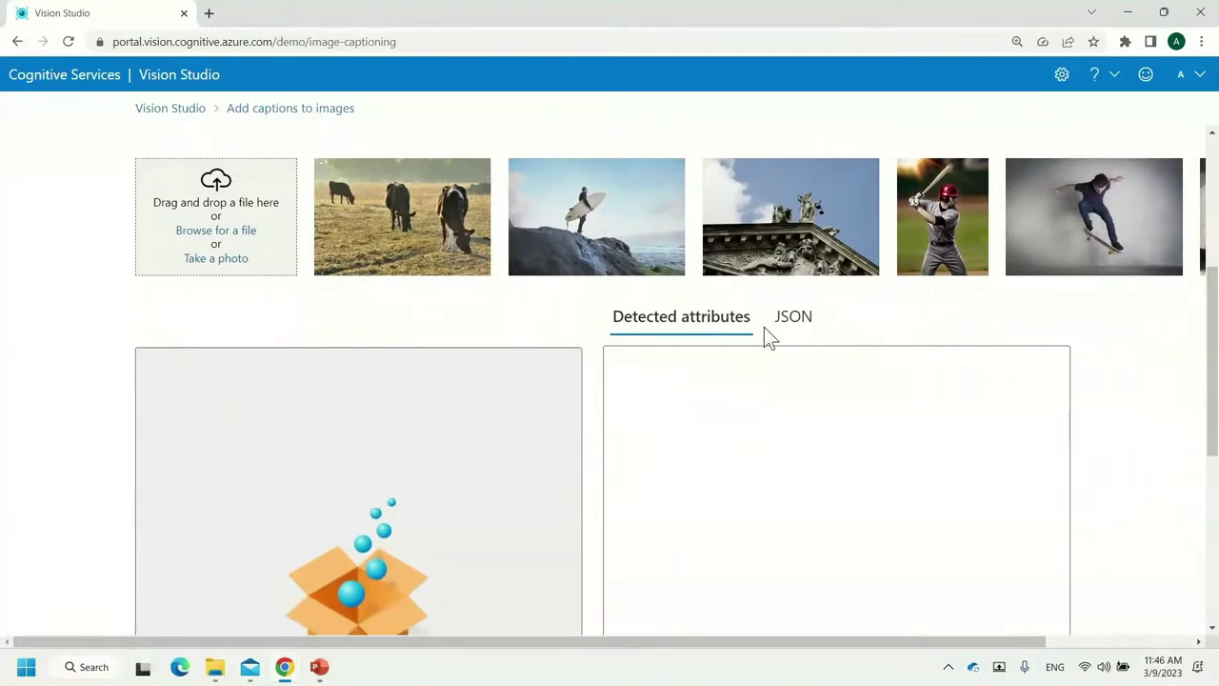
pyautogui.click(460, 256)
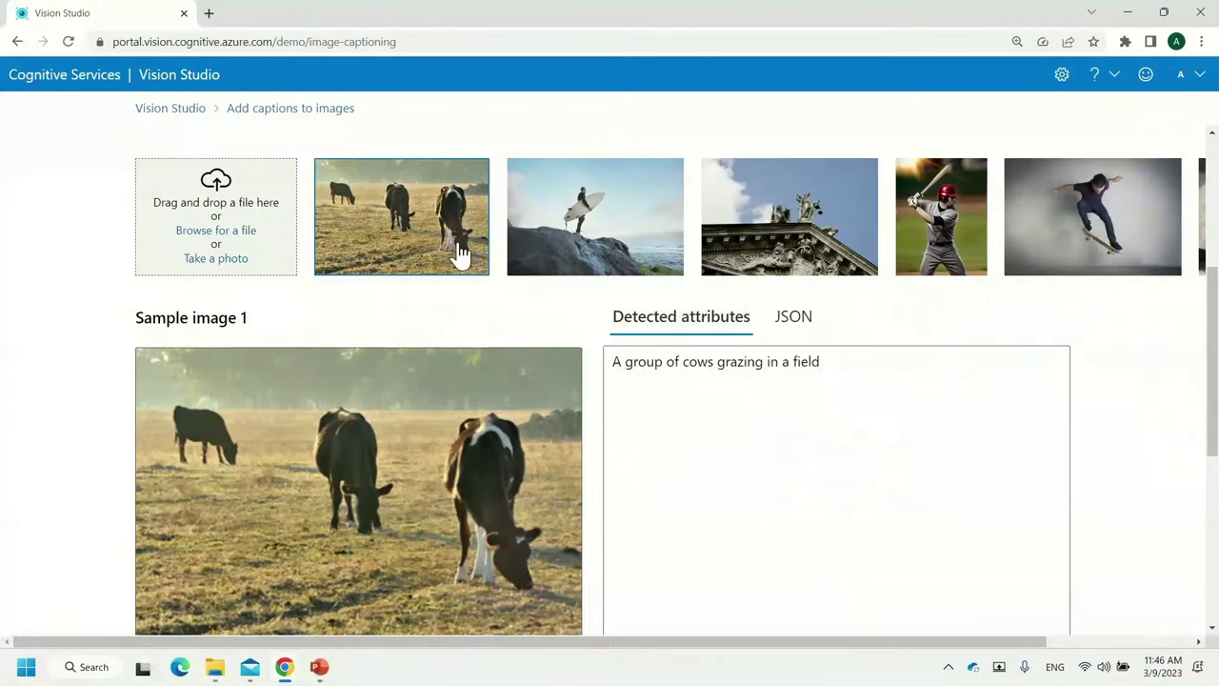
pyautogui.click(560, 243)
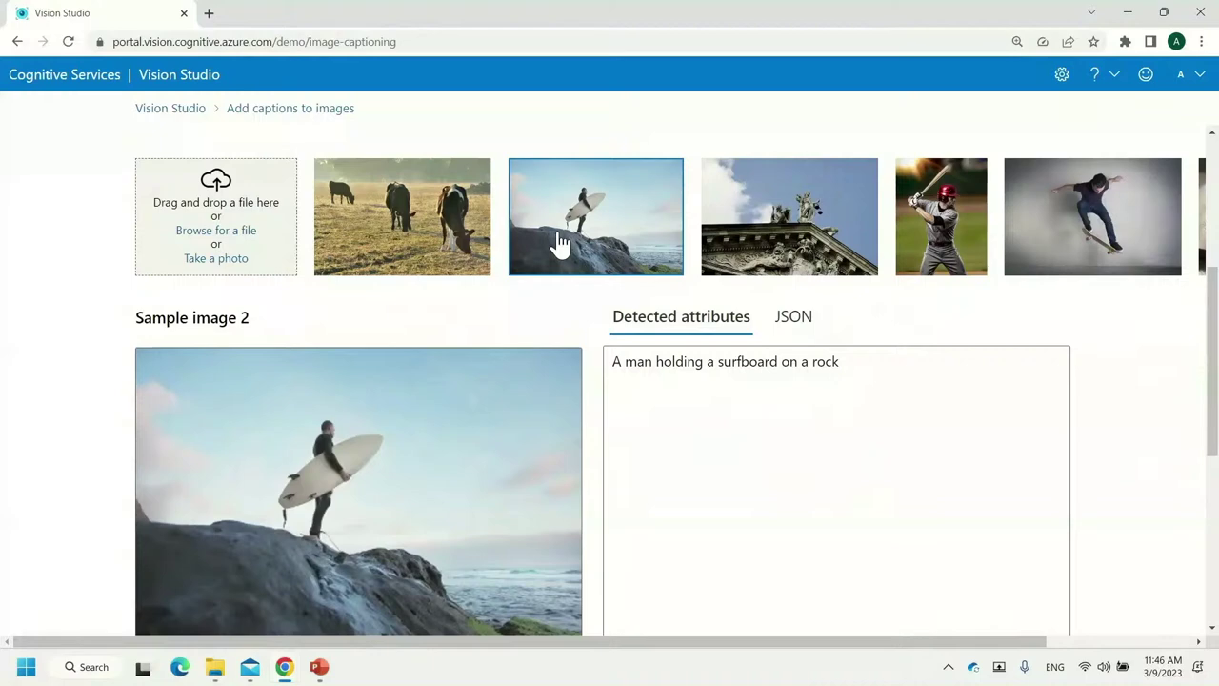
# Step: Open the Dense captioning demo from the Vision Studio gallery and generate captions for the sample image of the woman with a laptop
pyautogui.moveTo(1210, 313); pyautogui.dragTo(1213, 168)
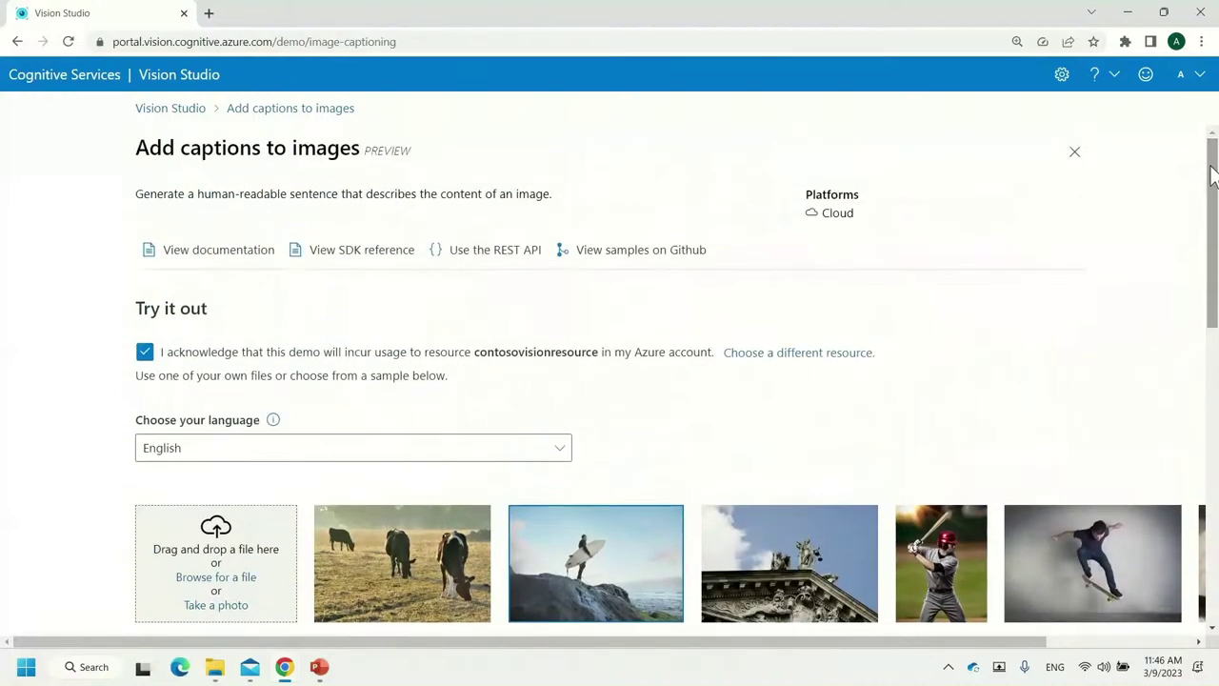
pyautogui.click(203, 108)
pyautogui.moveTo(1215, 190); pyautogui.dragTo(1215, 200)
pyautogui.moveTo(1214, 246); pyautogui.dragTo(1214, 355)
pyautogui.click(553, 379)
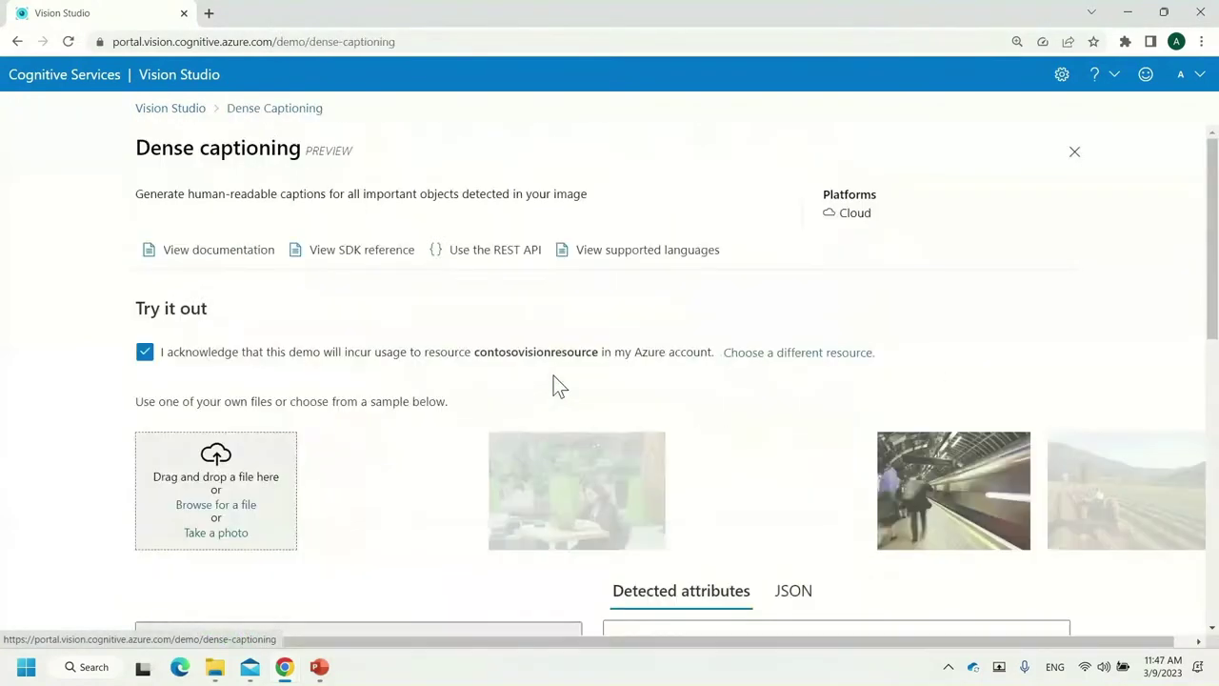
pyautogui.moveTo(1214, 262); pyautogui.dragTo(1214, 373)
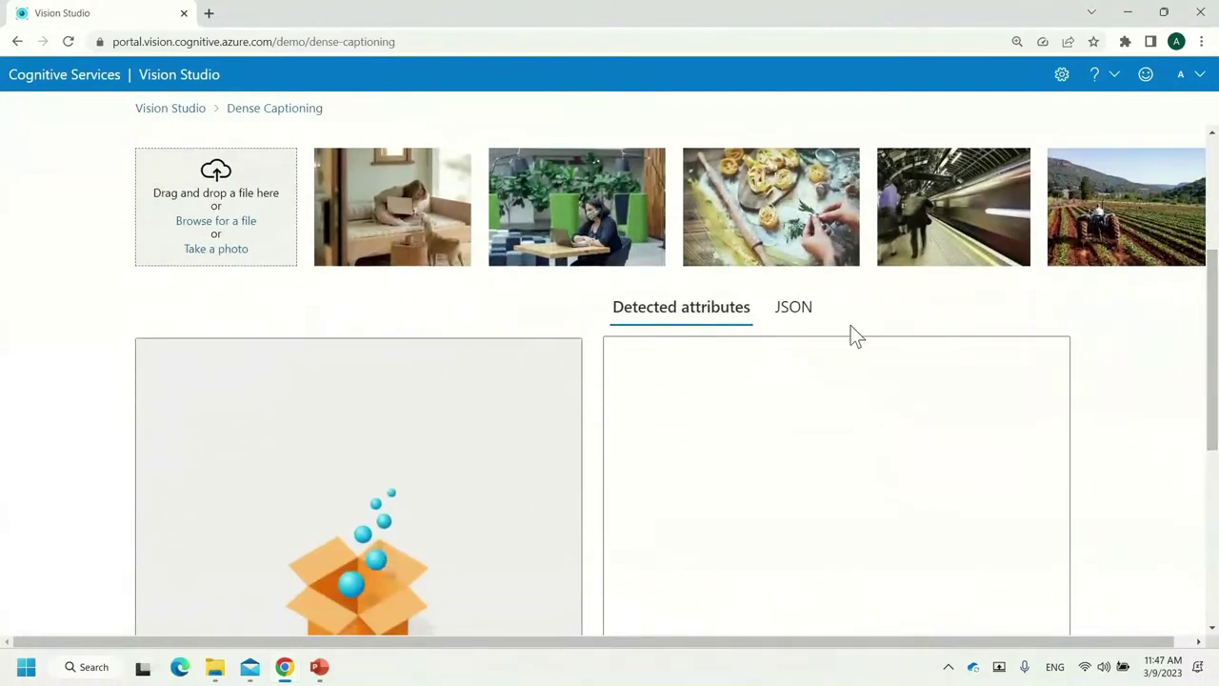
pyautogui.click(614, 227)
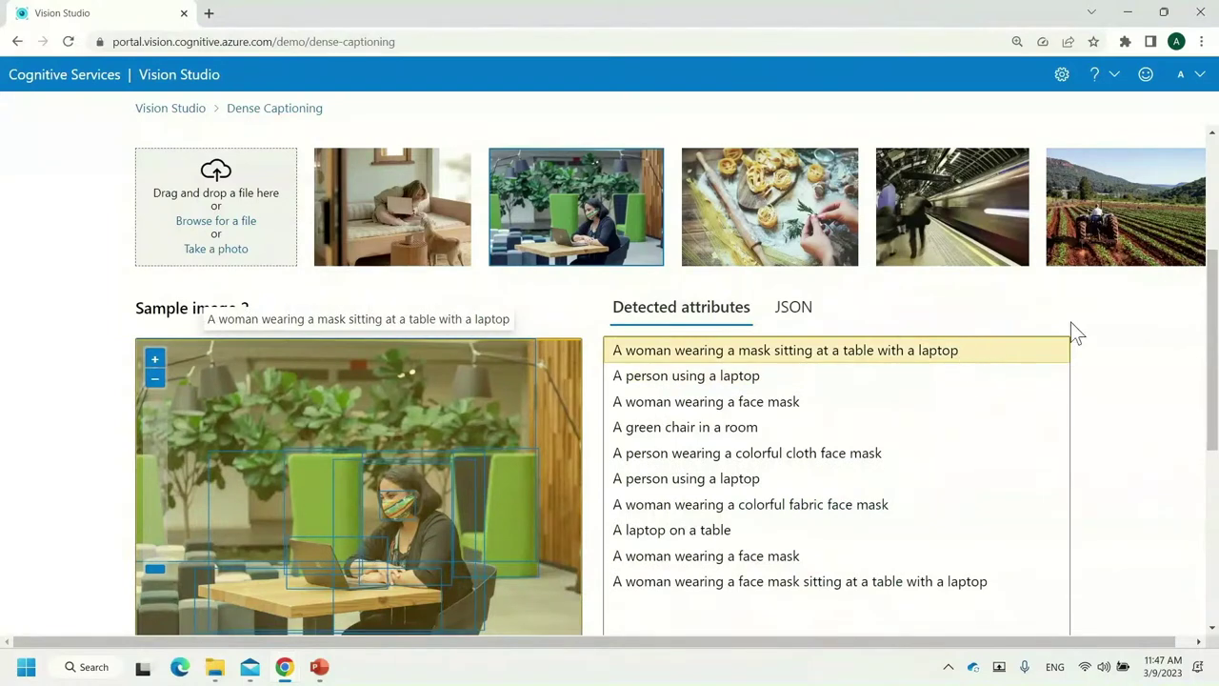
pyautogui.moveTo(1208, 321); pyautogui.dragTo(1211, 342)
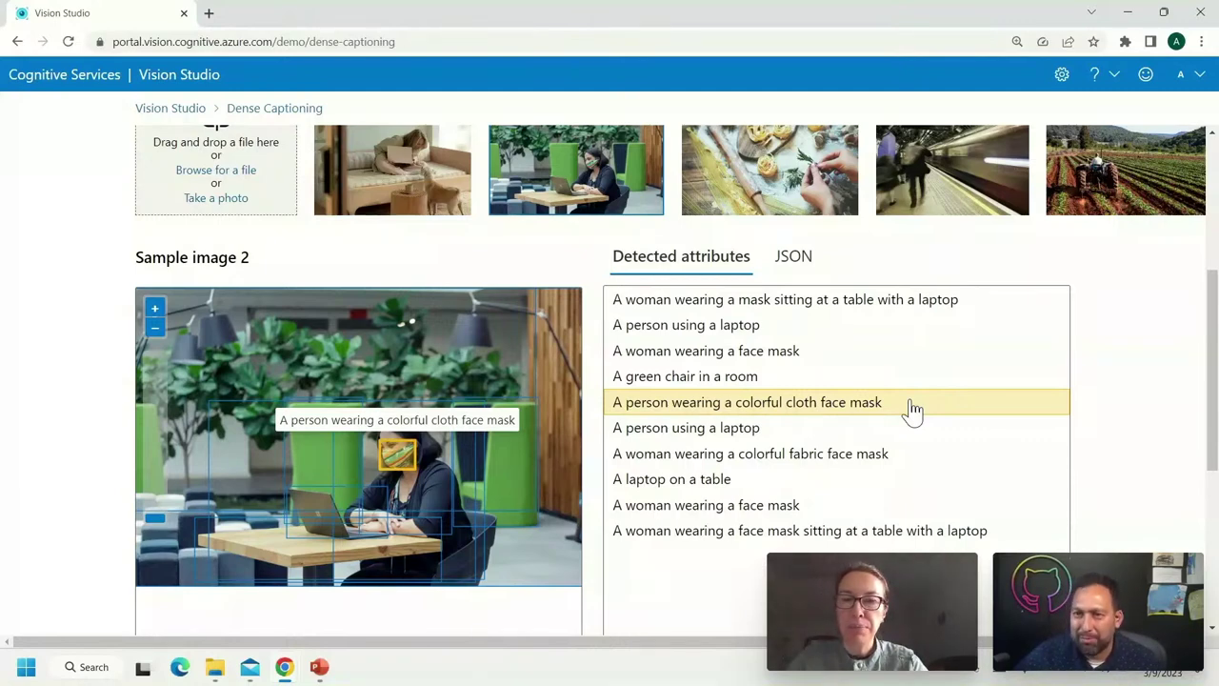
# Step: Open the Search photos with natural language demo from the Vision Studio gallery and select the Manufacturing sample image set
pyautogui.moveTo(1214, 381); pyautogui.dragTo(1214, 247)
pyautogui.click(199, 110)
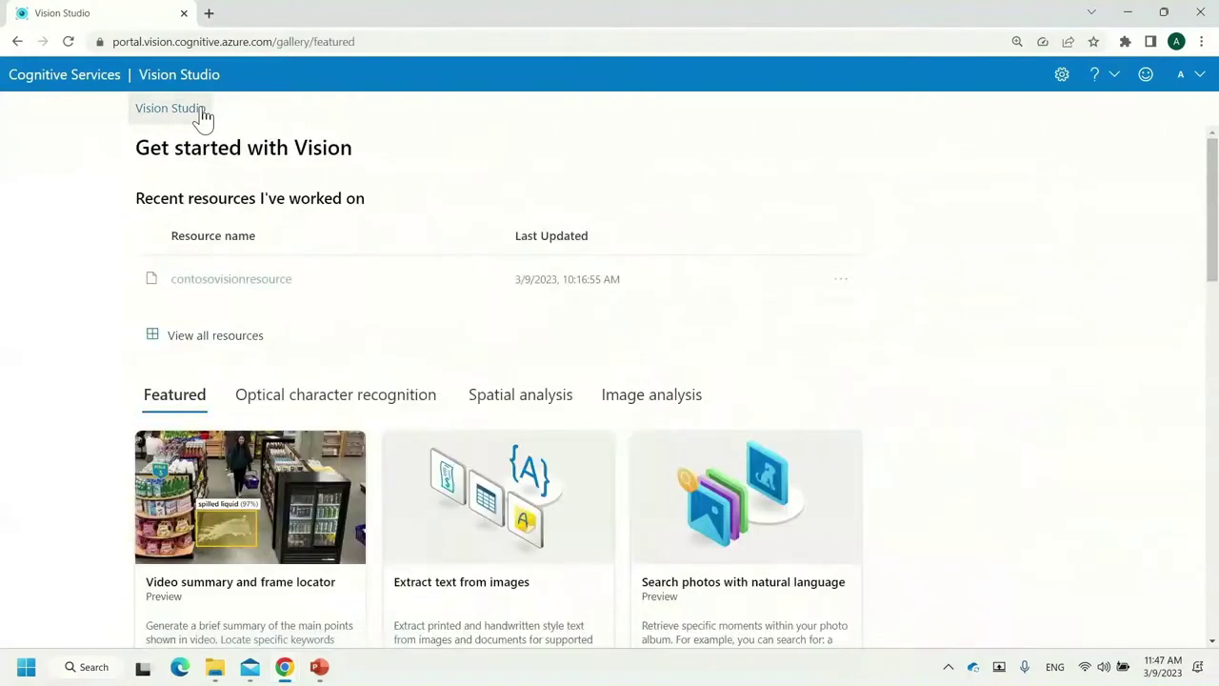
pyautogui.moveTo(1211, 185); pyautogui.dragTo(1214, 233)
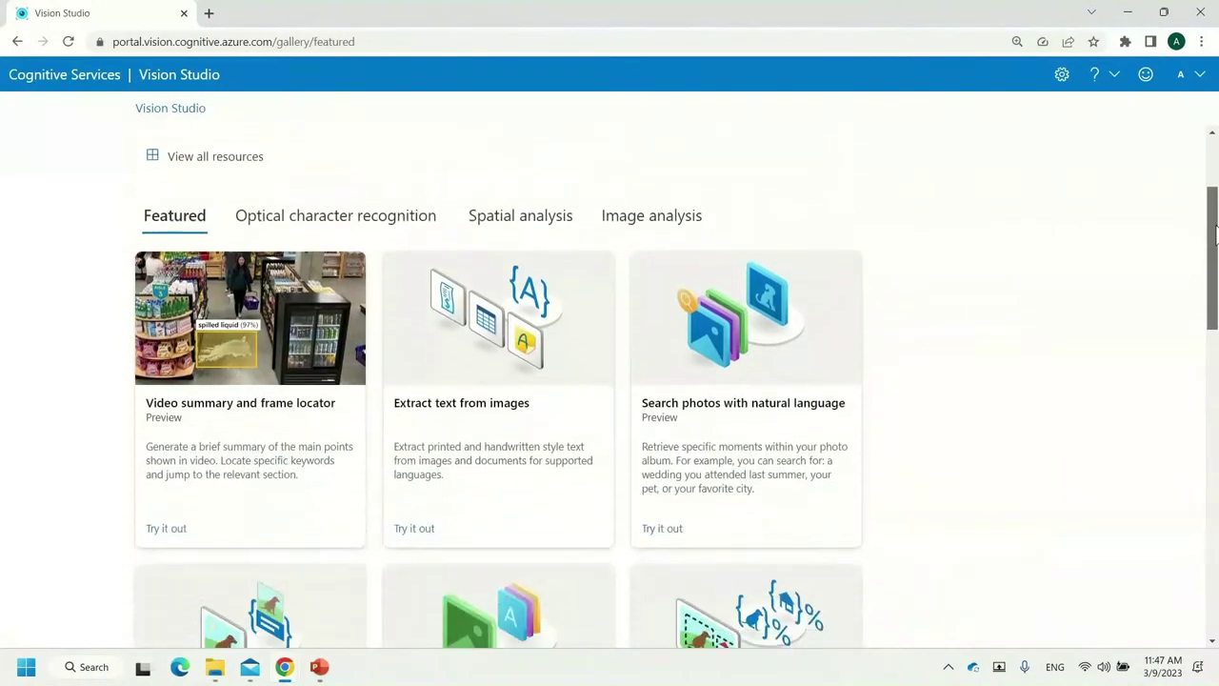
pyautogui.click(779, 381)
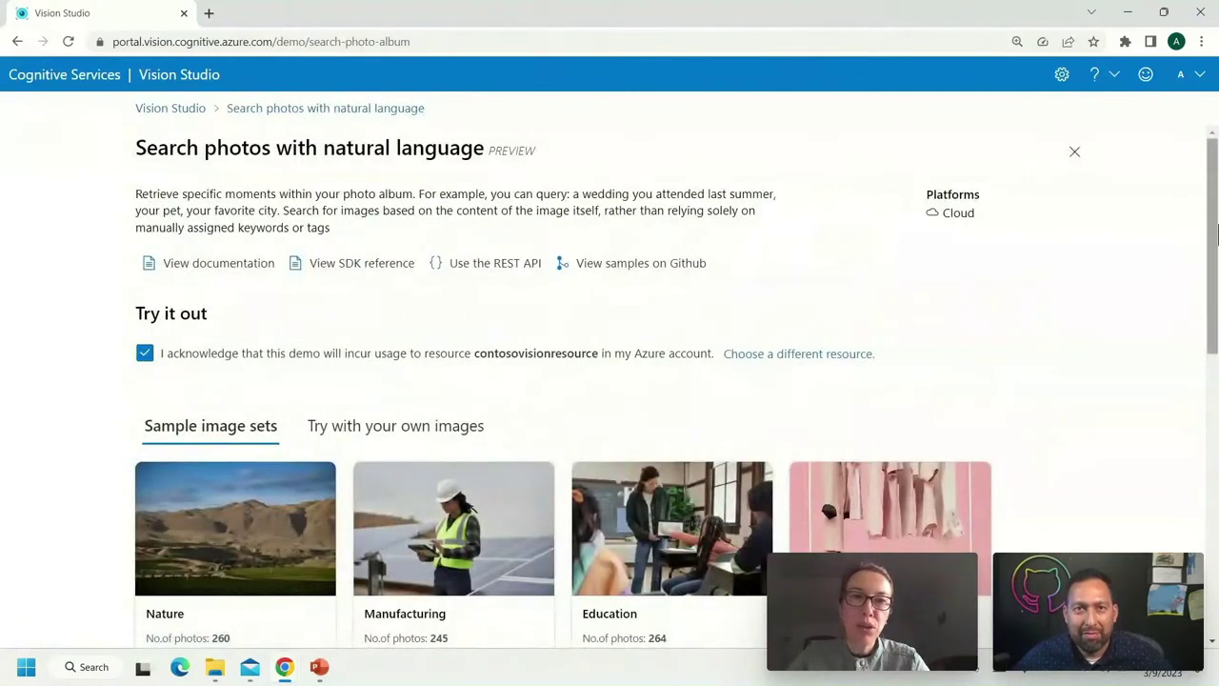
pyautogui.moveTo(1212, 234); pyautogui.dragTo(1216, 301)
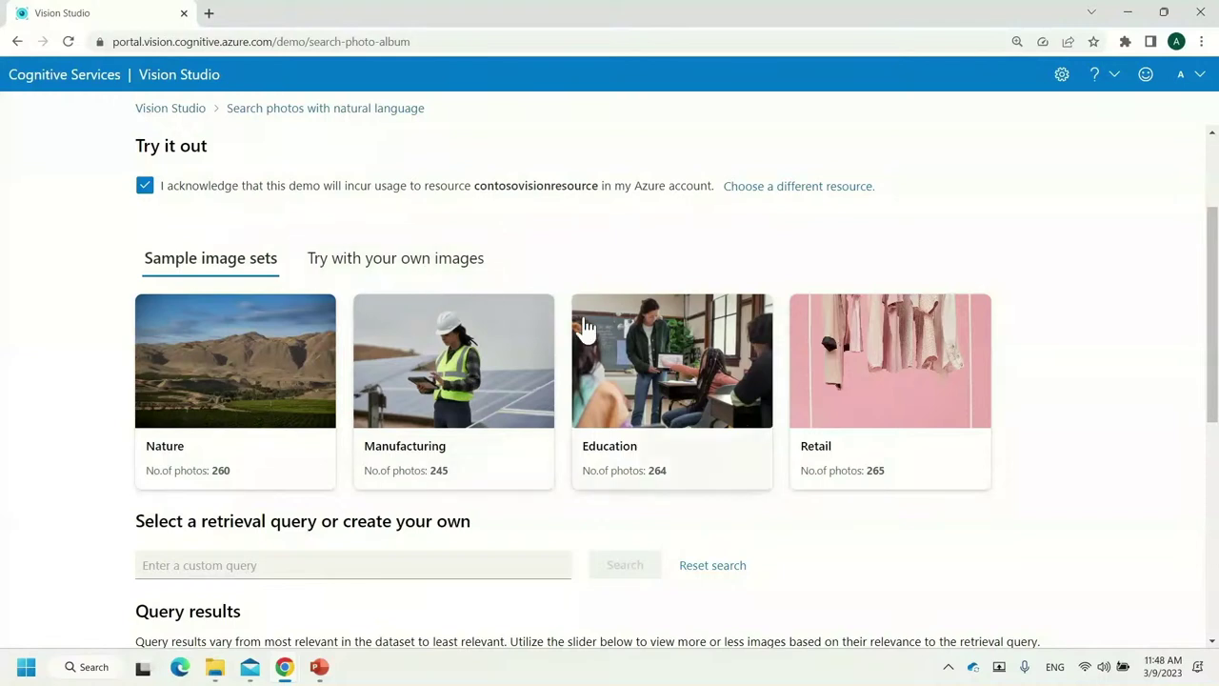
pyautogui.click(496, 367)
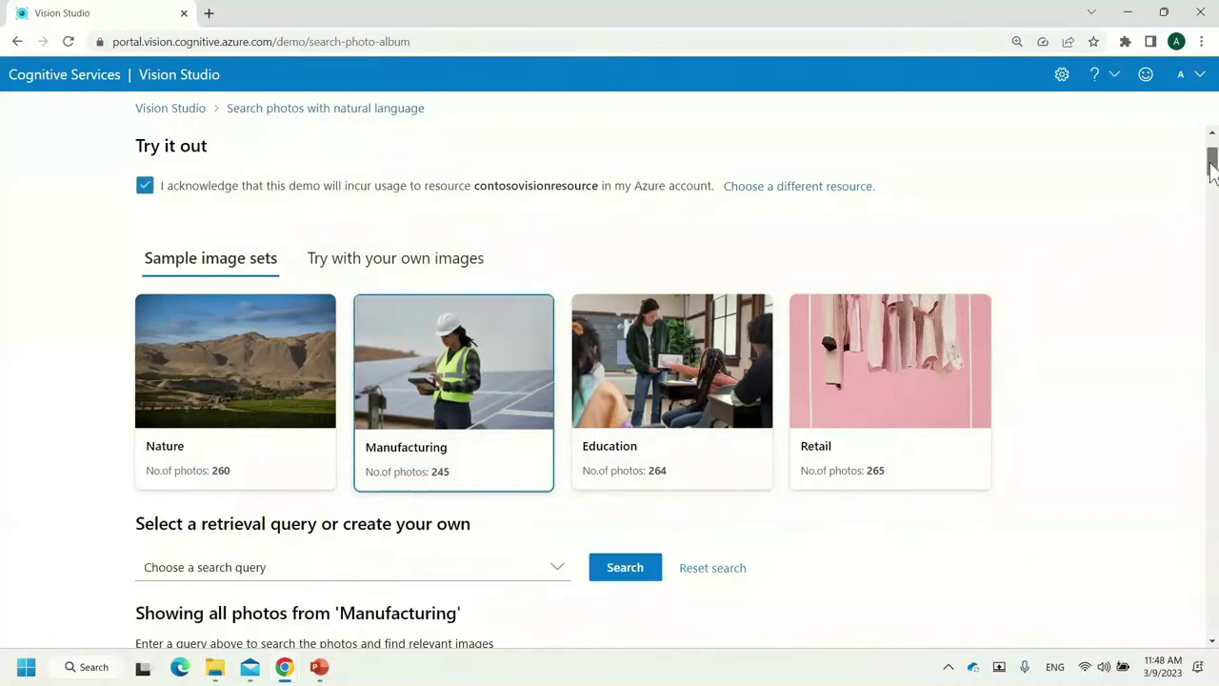
# Step: Look through the Manufacturing photos and search them with the preset query "Employee wearing a white safety hat"
pyautogui.scroll(-1, 1211, 178)
pyautogui.scroll(-3, 1212, 179)
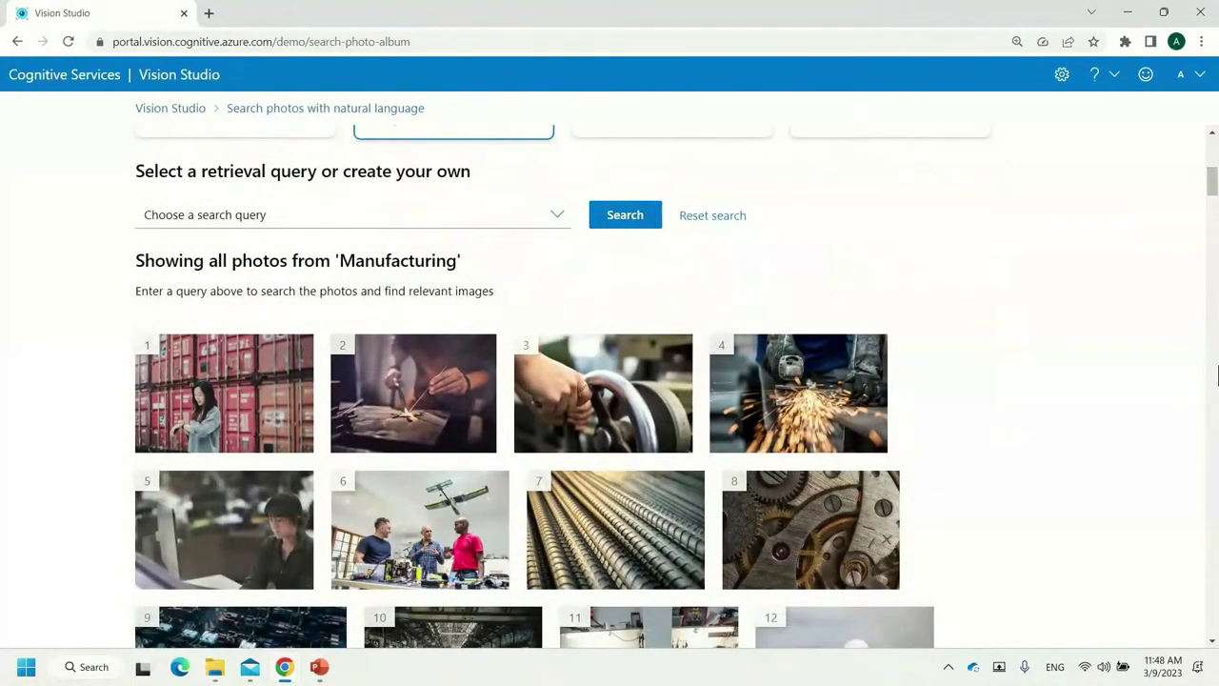
pyautogui.click(1212, 638)
pyautogui.click(1212, 638)
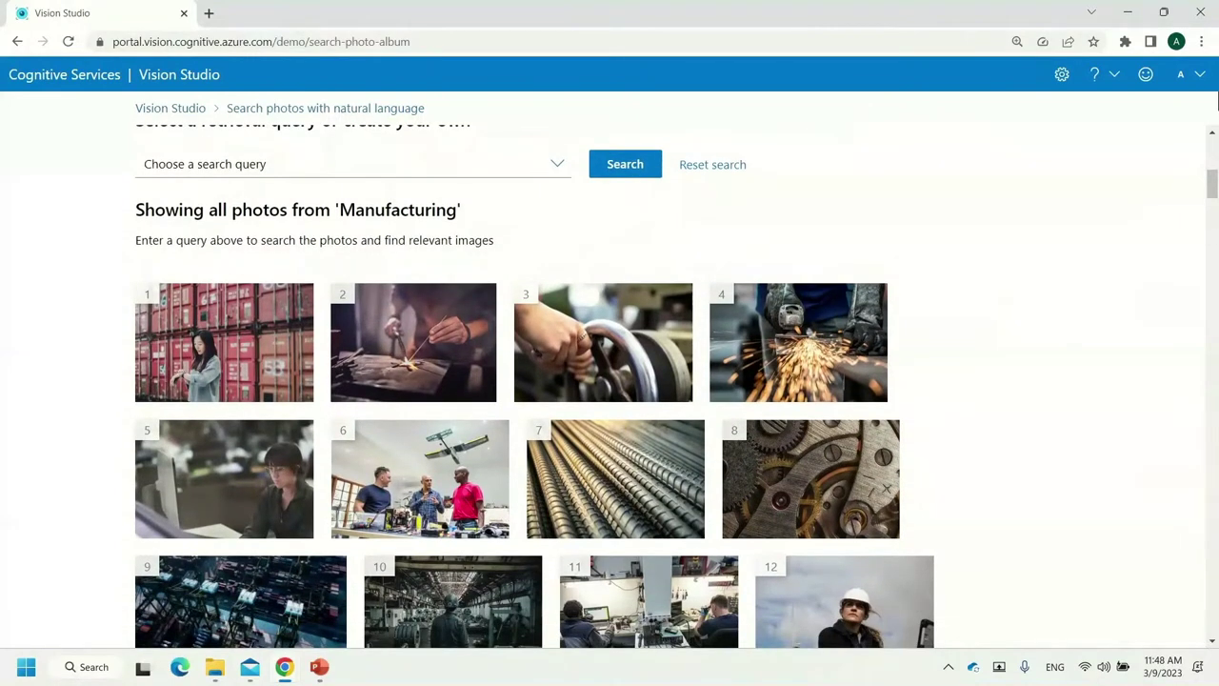
pyautogui.click(1212, 132)
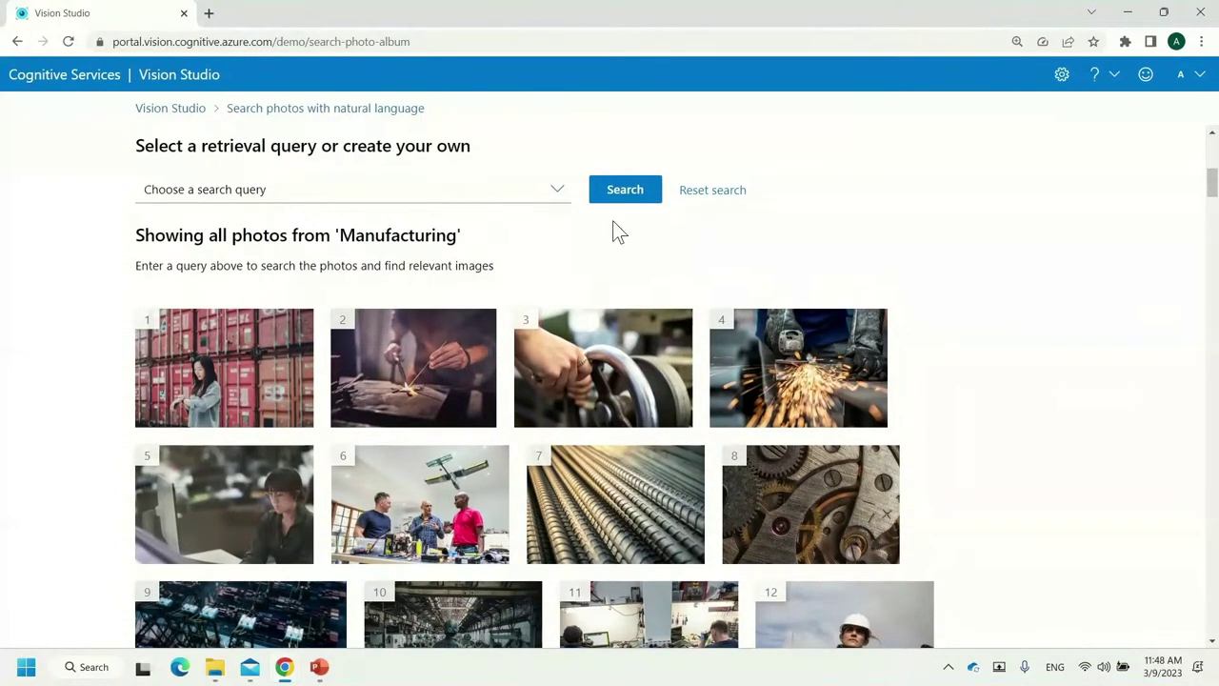
pyautogui.click(564, 198)
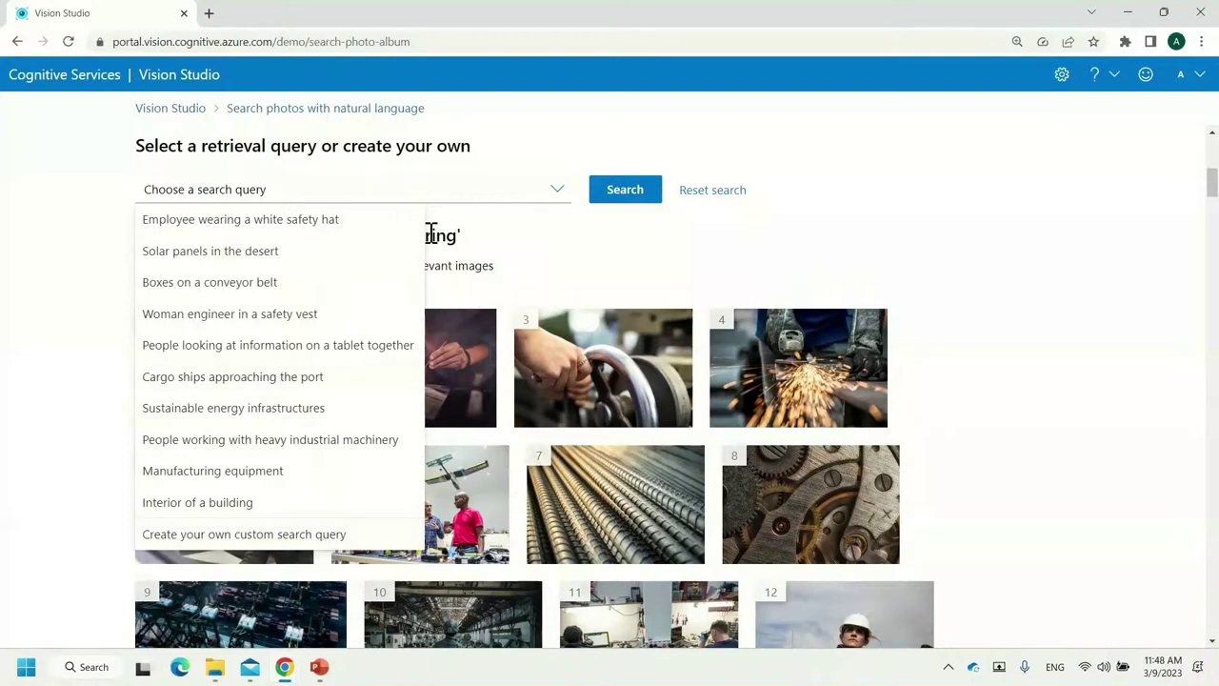
pyautogui.click(379, 225)
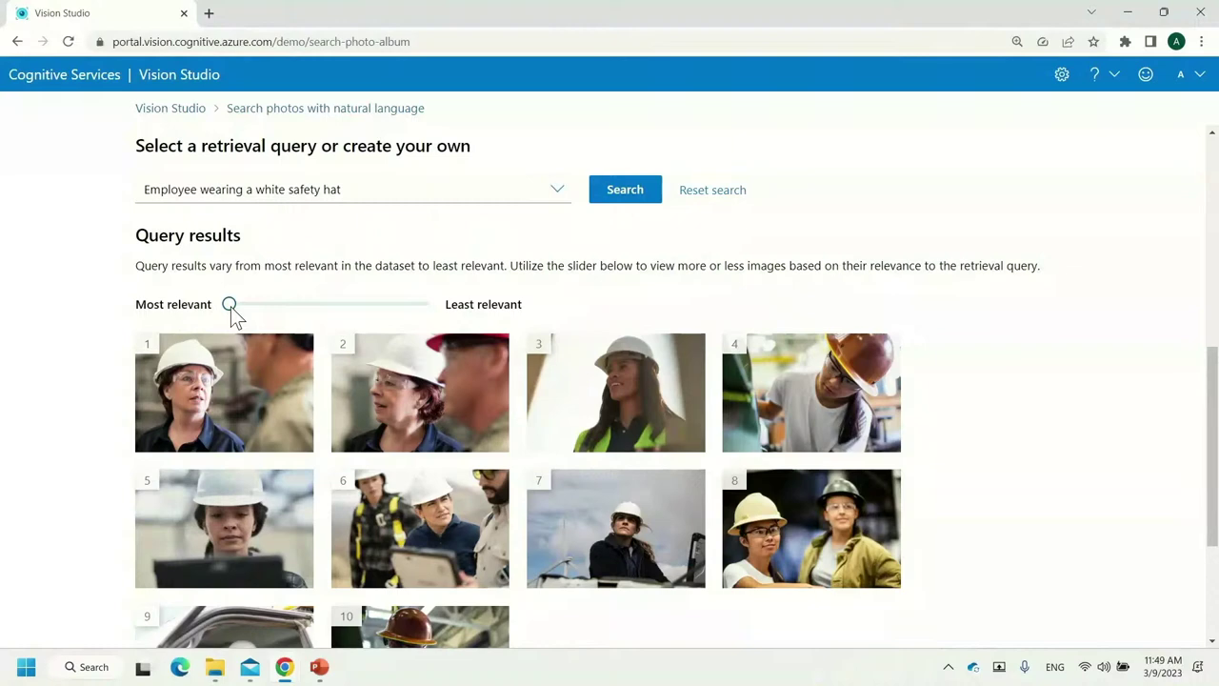
# Step: Widen the query results to about a third of the way toward Least relevant and review the returned photos
pyautogui.moveTo(230, 303); pyautogui.dragTo(298, 306)
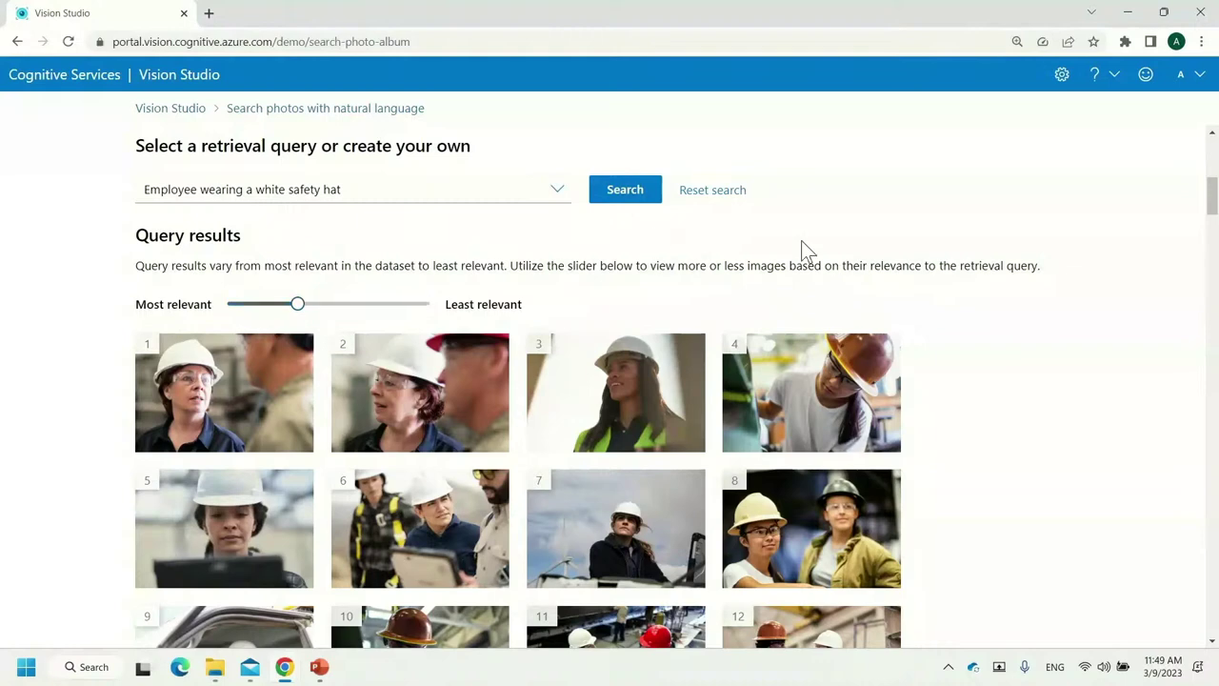
pyautogui.scroll(-1, 1212, 209)
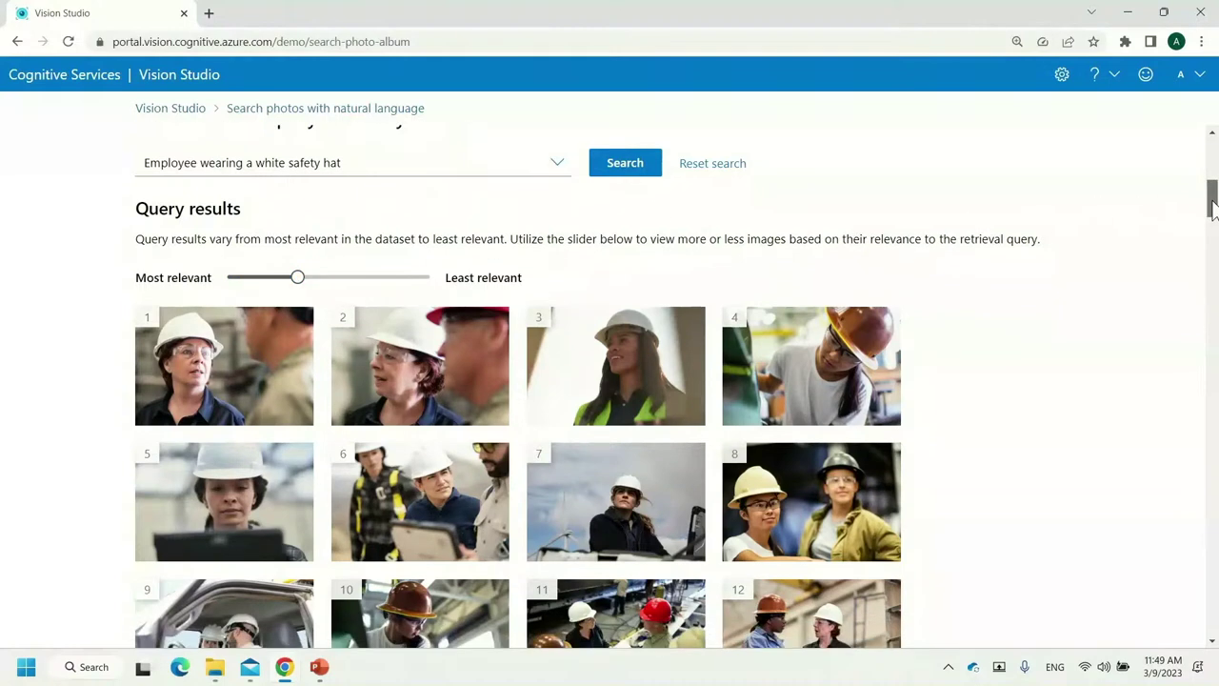
pyautogui.moveTo(1212, 208); pyautogui.dragTo(1213, 212)
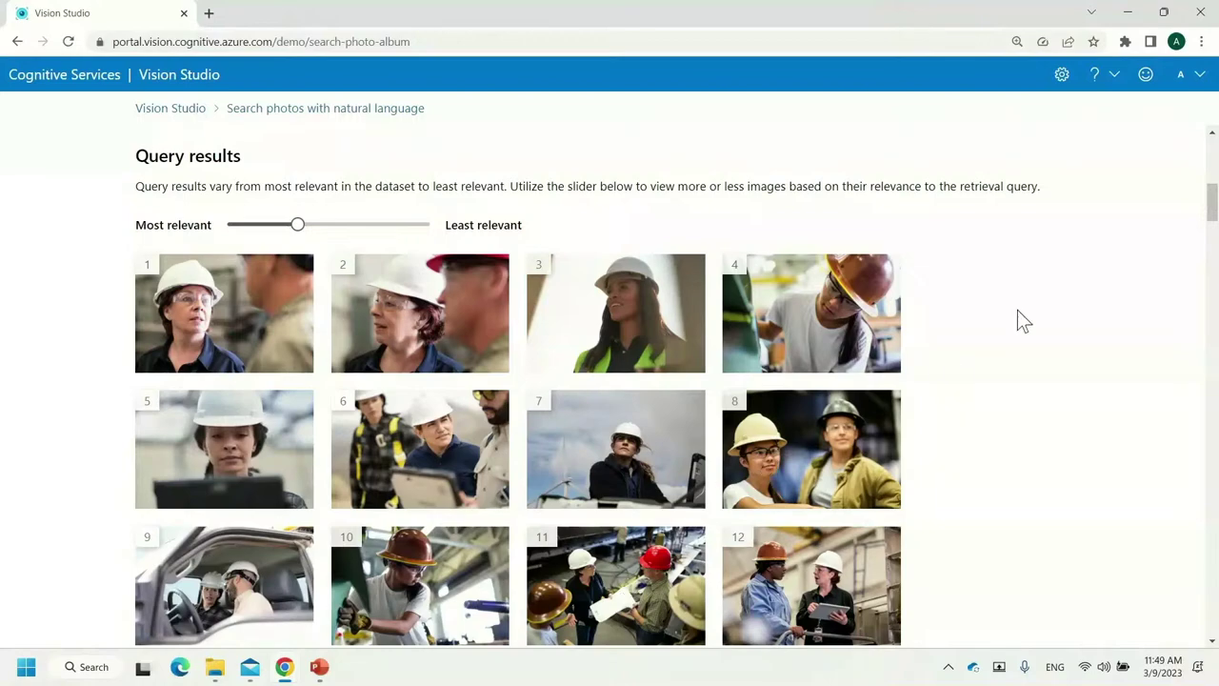
pyautogui.moveTo(1211, 204)
pyautogui.mouseDown()
pyautogui.moveTo(1212, 158)
pyautogui.moveTo(1213, 188)
pyautogui.mouseUp()
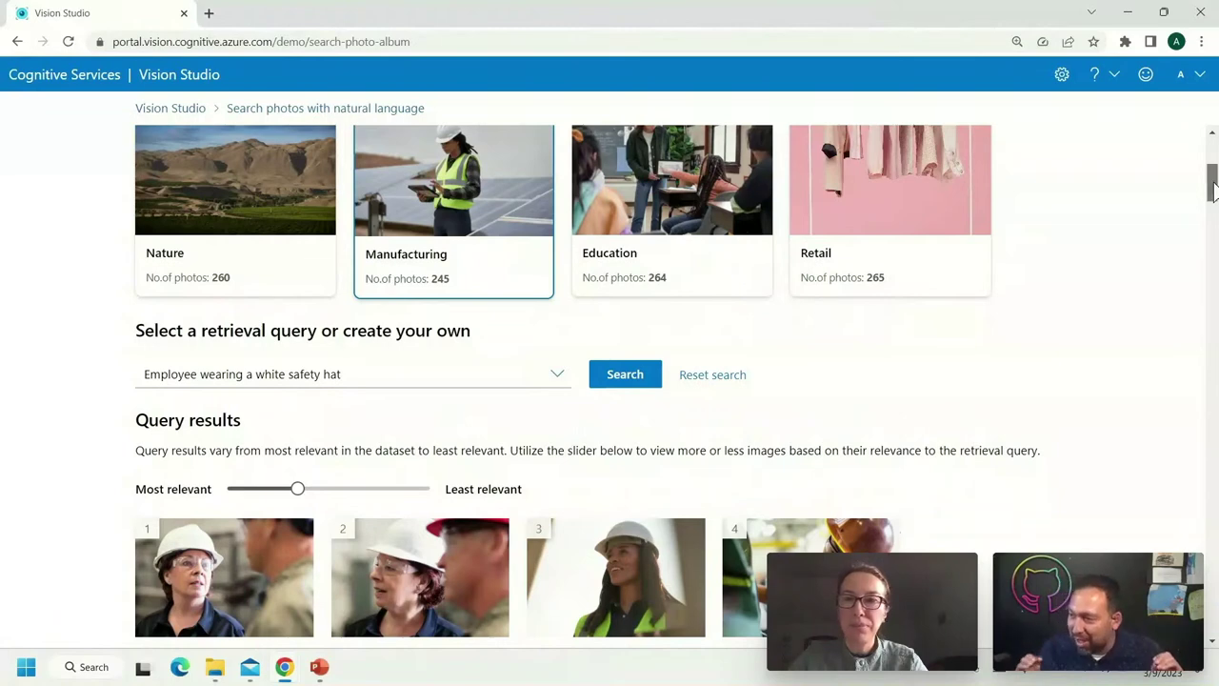
pyautogui.scroll(-1, 1213, 191)
pyautogui.moveTo(1212, 191); pyautogui.dragTo(1212, 204)
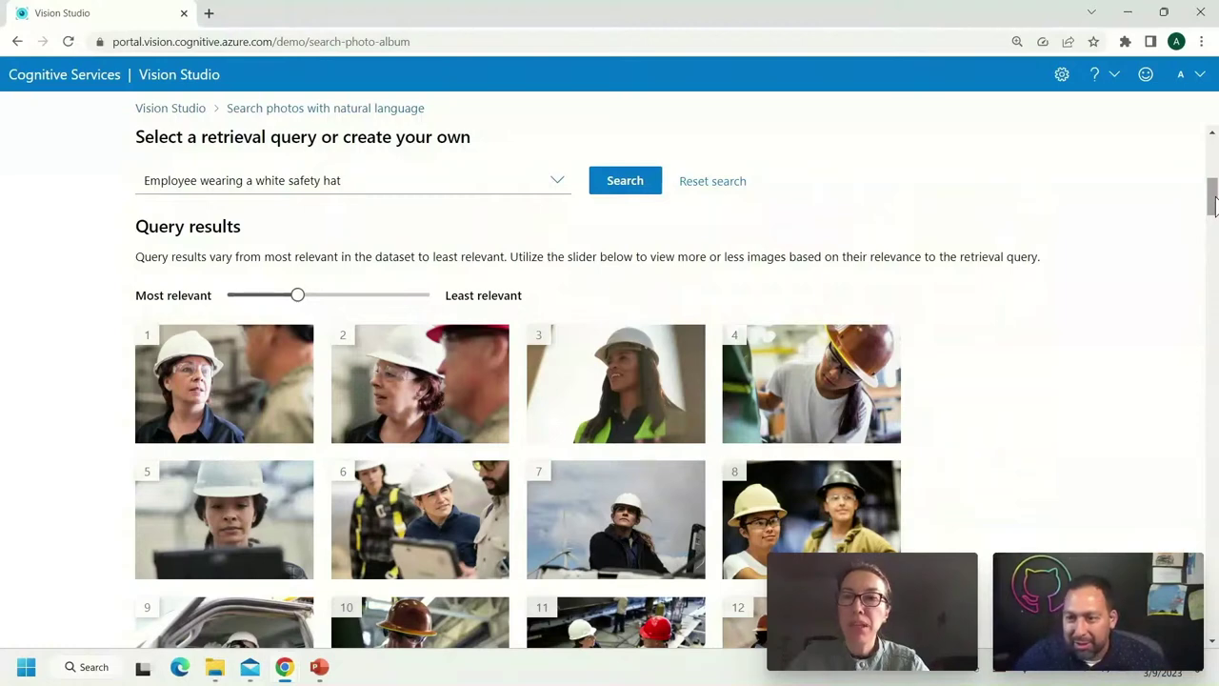
# Step: Search the Manufacturing photos with the custom query "person driving a forklift" and review the results
pyautogui.click(559, 184)
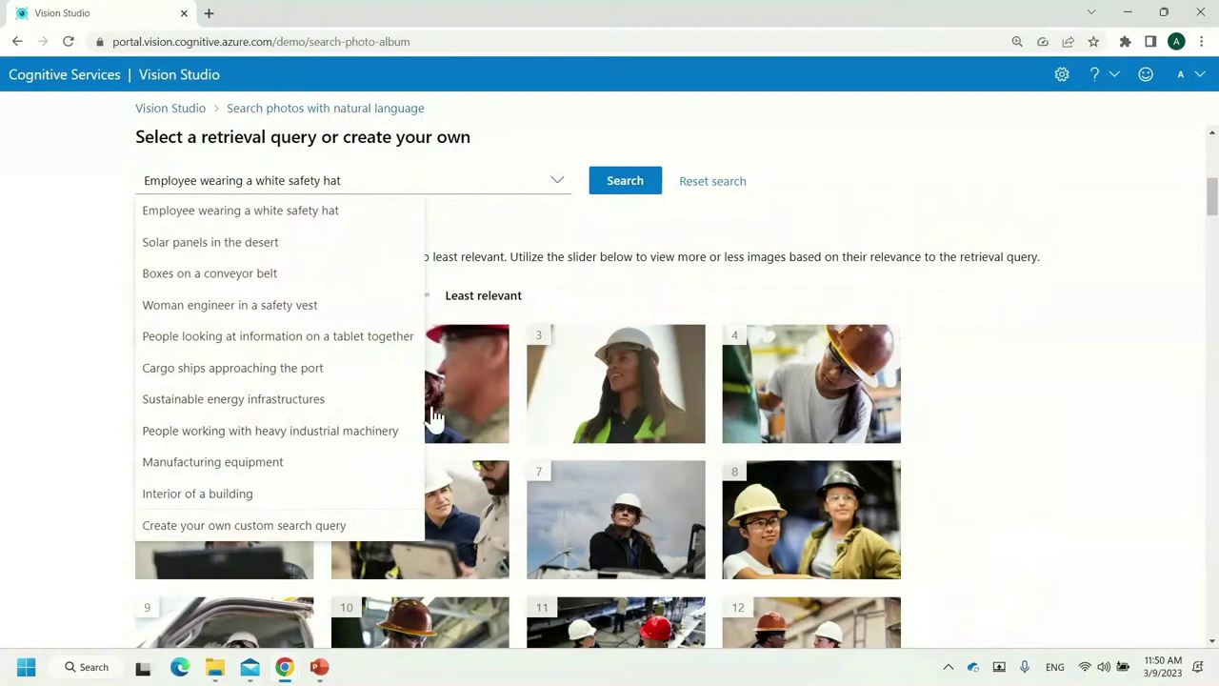
pyautogui.click(376, 533)
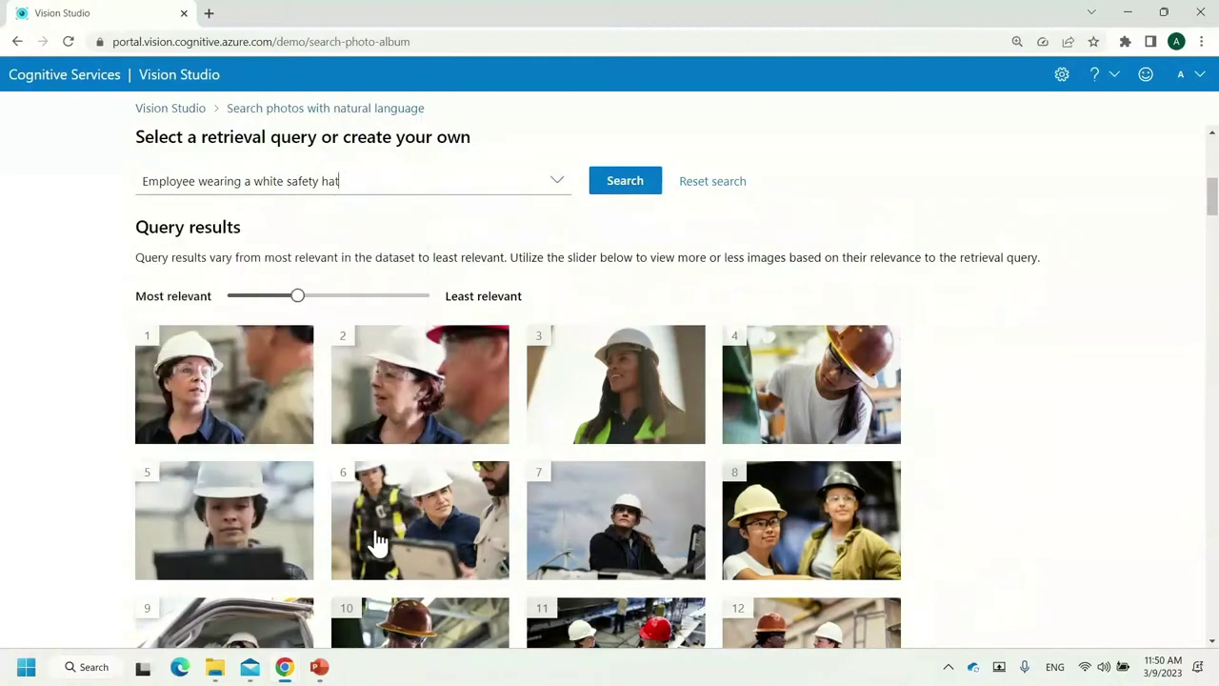
pyautogui.hotkey('ctrl', 'shift', 'Left')
pyautogui.hotkey('ctrl', 'shift', 'Left')
pyautogui.hotkey('ctrl', 'shift', 'Left')
pyautogui.hotkey('ctrl', 'shift', 'Left')
pyautogui.hotkey('ctrl', 'shift', 'Left')
pyautogui.hotkey('ctrl', 'shift', 'Left')
pyautogui.write('per')
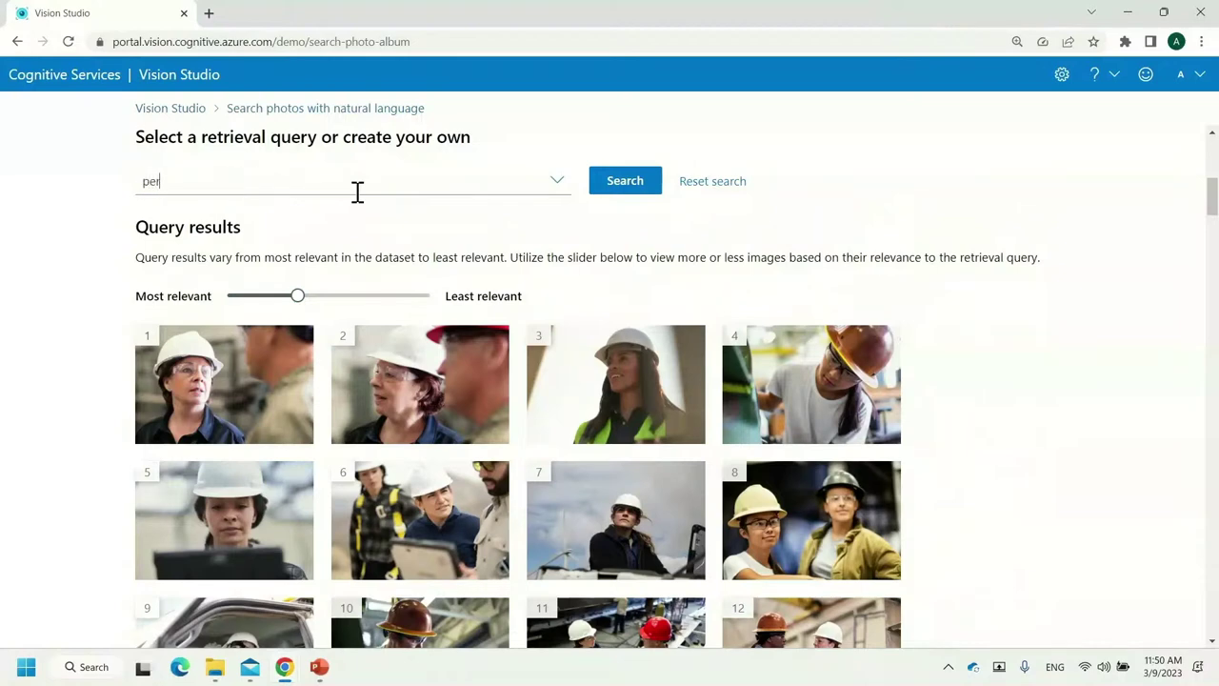
pyautogui.write('son driving a forklift')
pyautogui.press('Return')
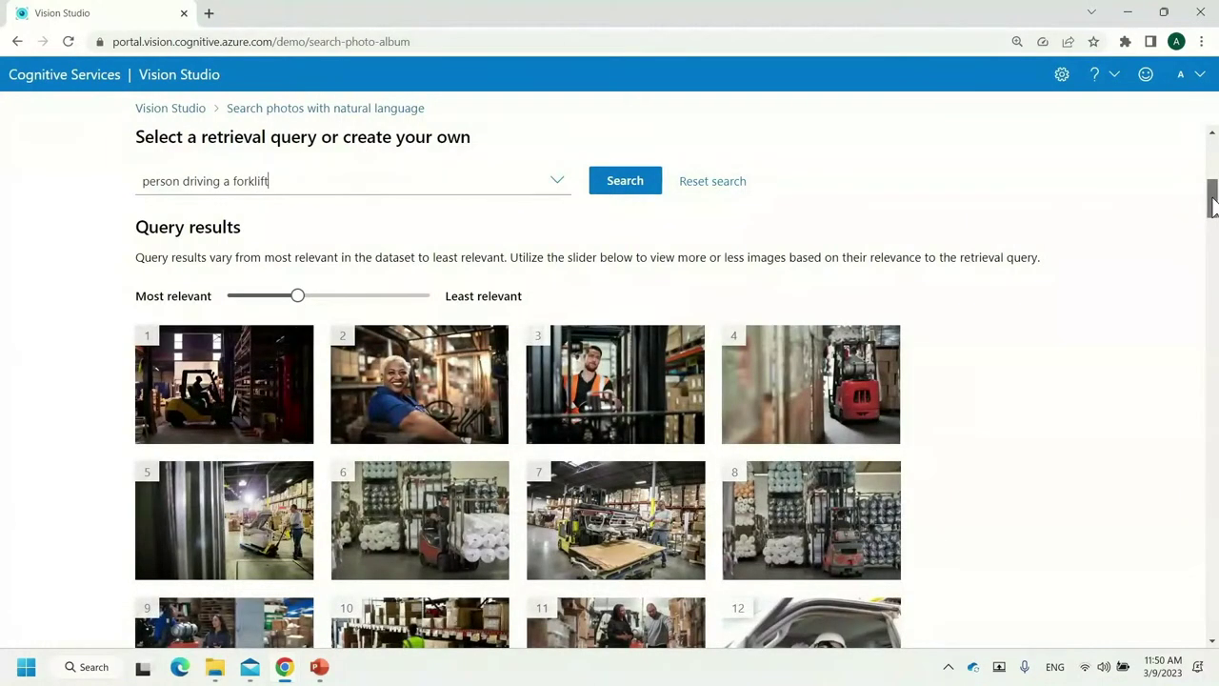
pyautogui.scroll(-1, 1213, 207)
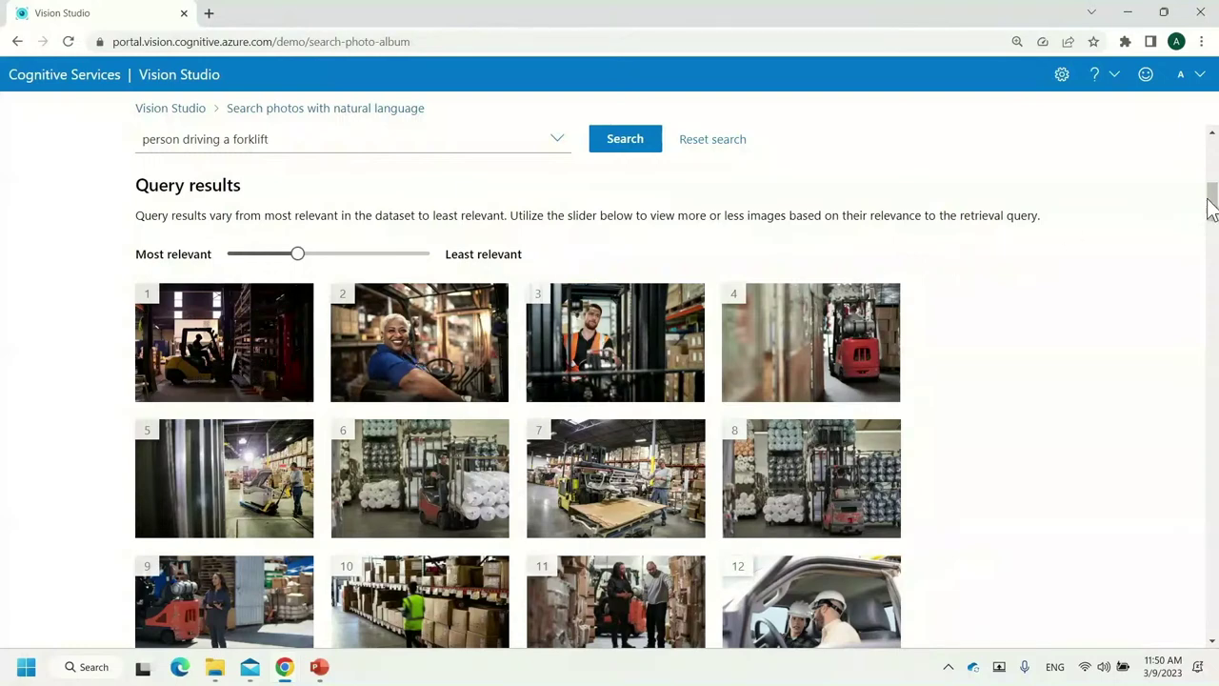
# Step: Switch to trying your own images and search the imagesearch album for "white dog"
pyautogui.moveTo(1213, 208); pyautogui.dragTo(1211, 189)
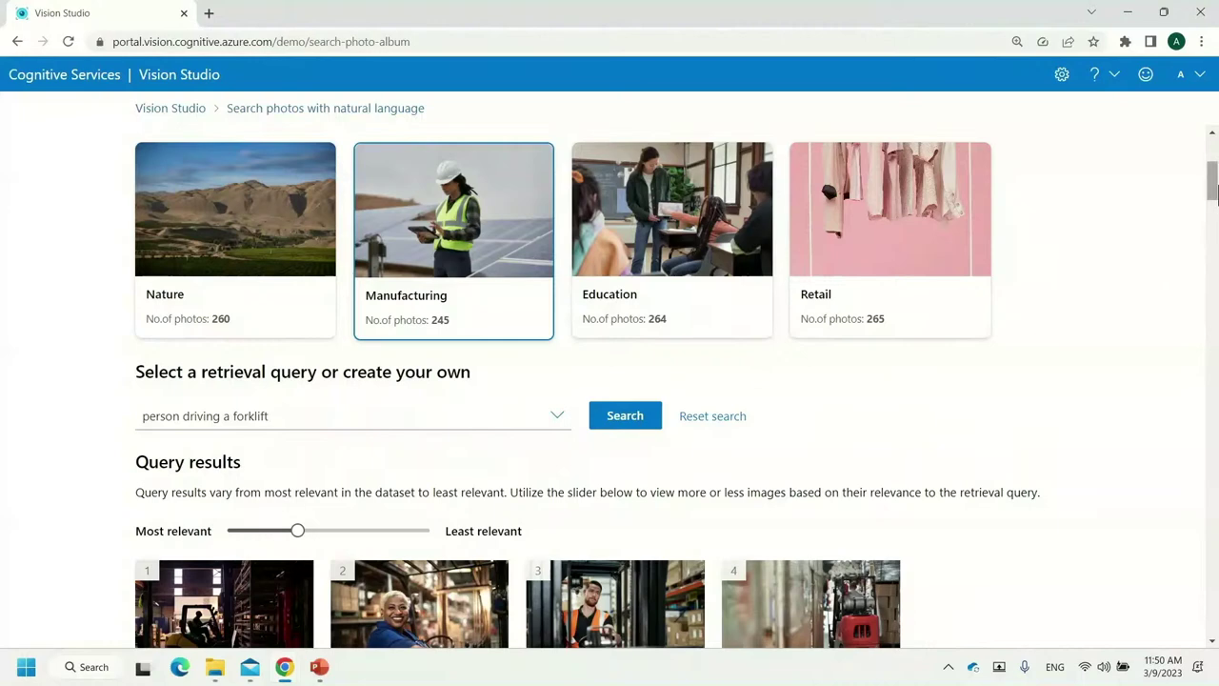
pyautogui.scroll(1, 1214, 191)
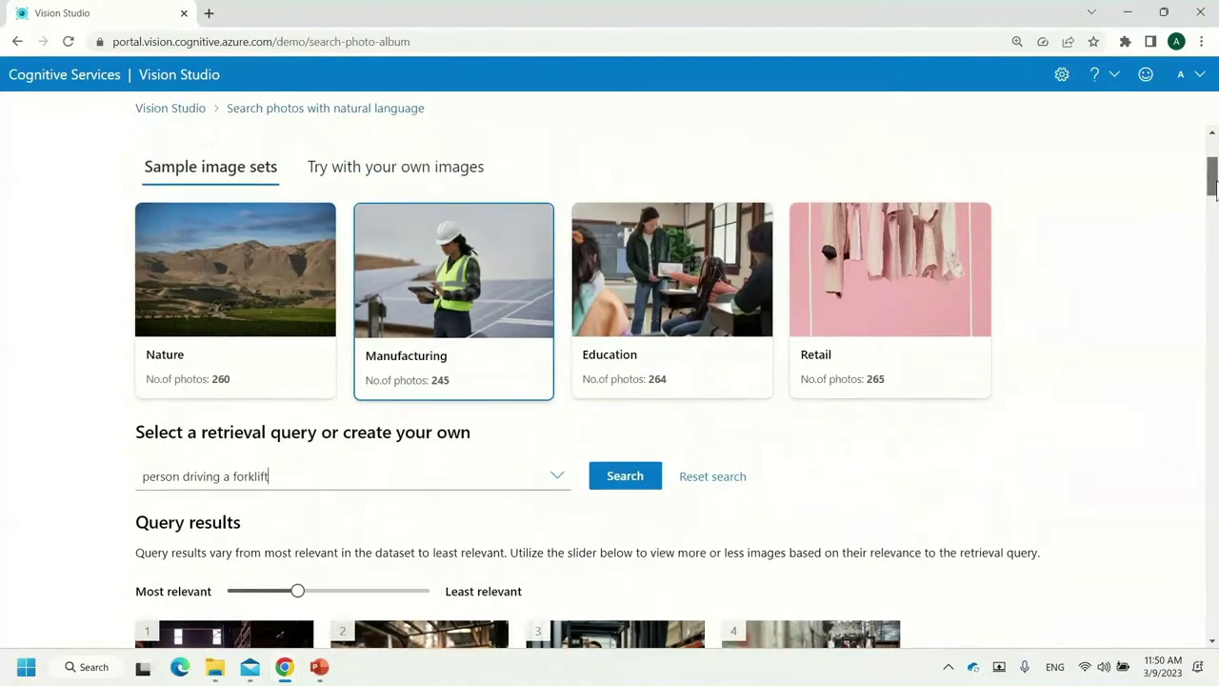
pyautogui.click(485, 175)
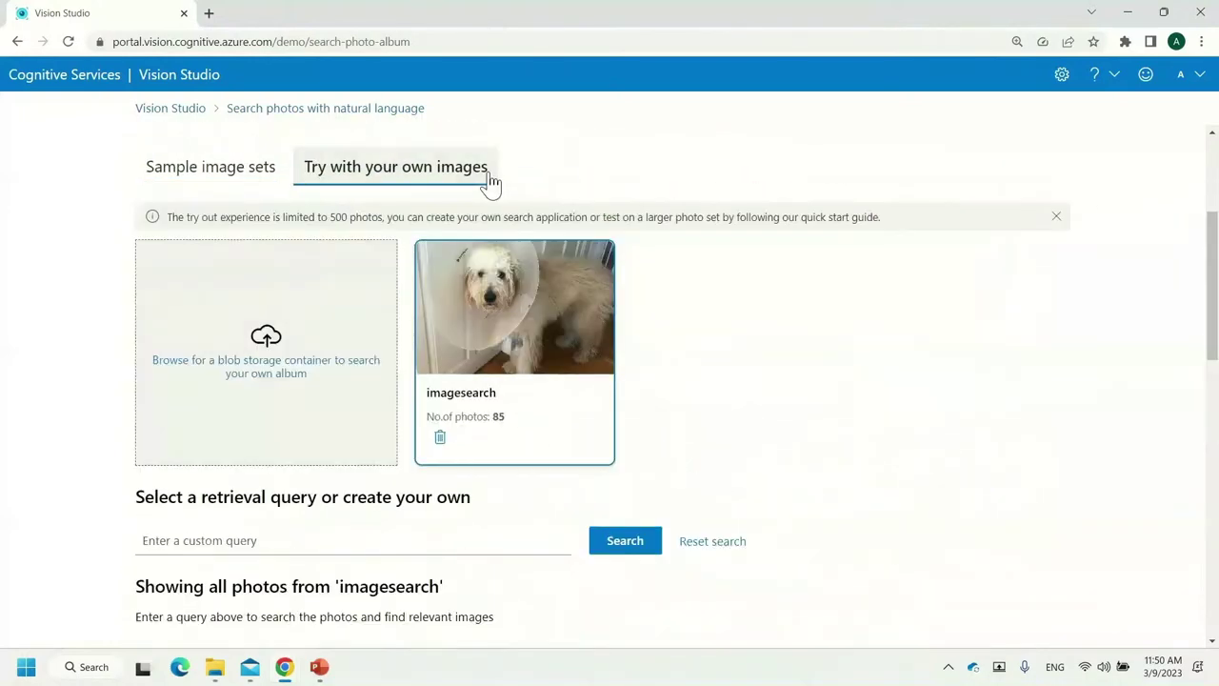
pyautogui.moveTo(1212, 222); pyautogui.dragTo(1213, 269)
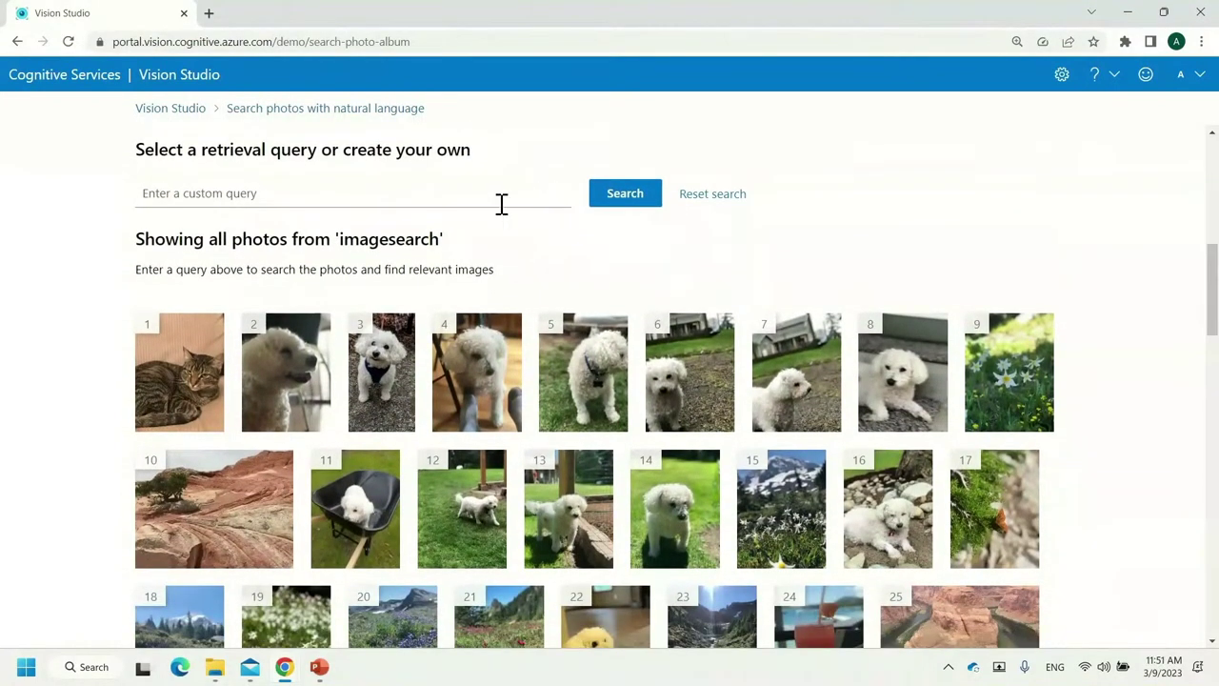
pyautogui.write('white dog')
pyautogui.press('Return')
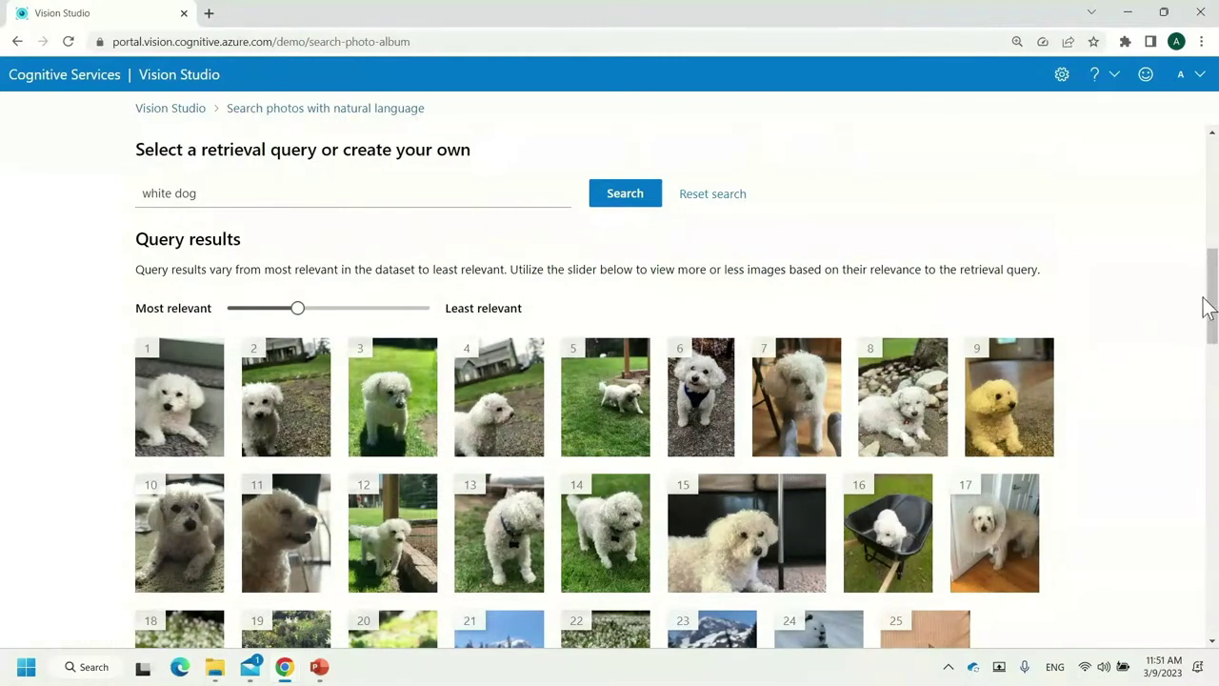
# Step: Reset the "white dog" search and look through all photos in the imagesearch album
pyautogui.tripleClick(338, 197)
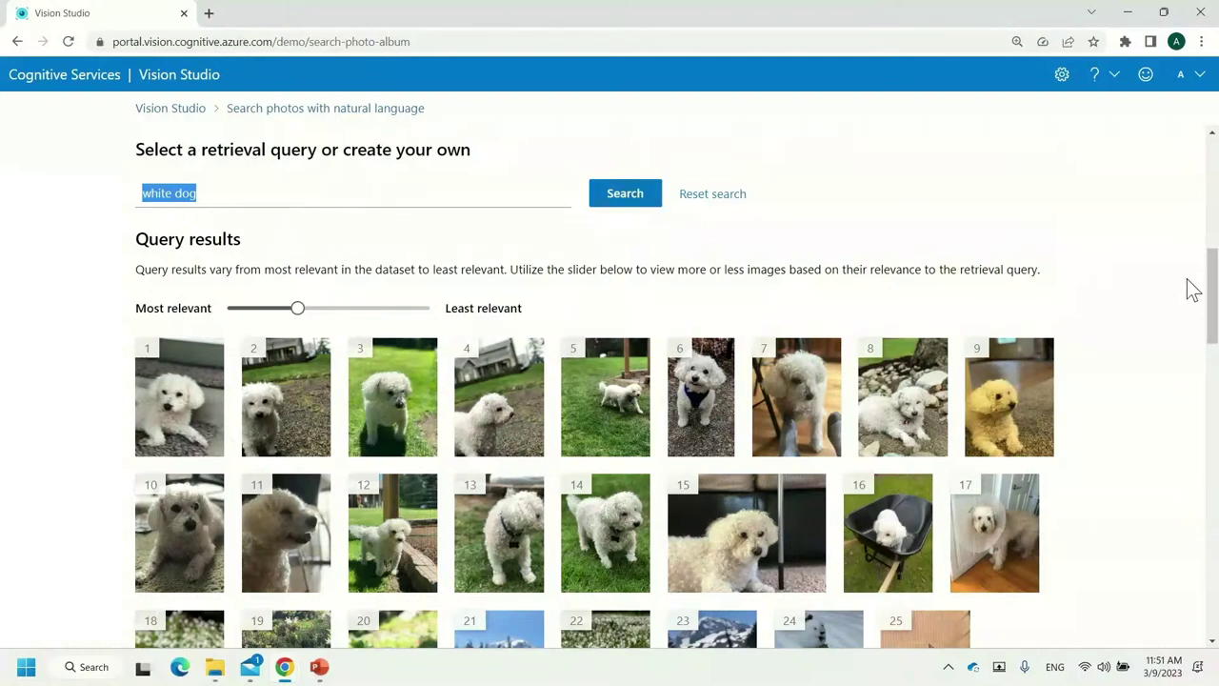
pyautogui.moveTo(1210, 294)
pyautogui.mouseDown()
pyautogui.moveTo(1213, 381)
pyautogui.moveTo(1213, 278)
pyautogui.mouseUp()
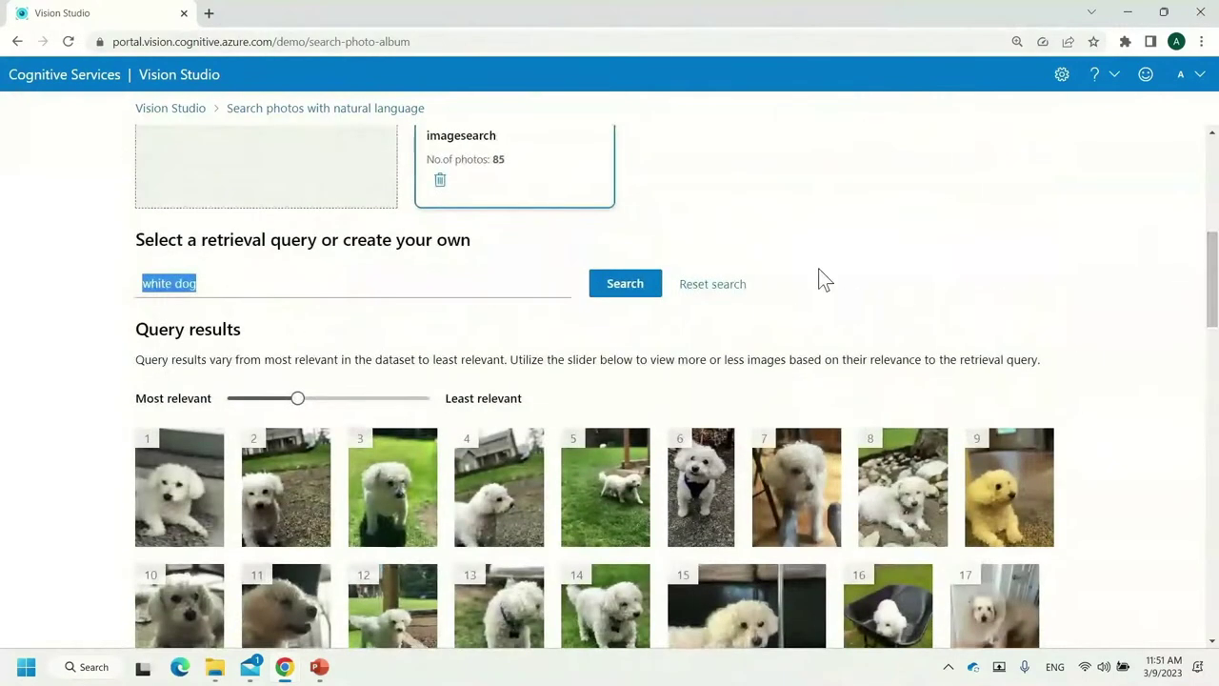
pyautogui.click(731, 297)
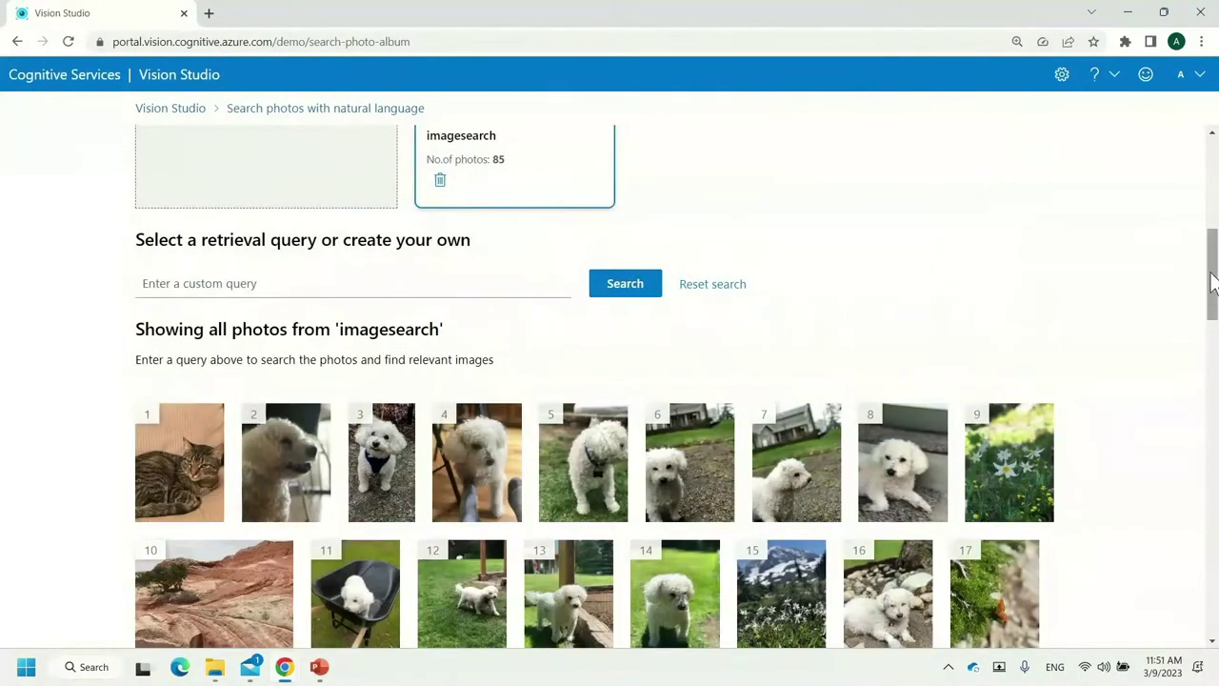
pyautogui.moveTo(1211, 280); pyautogui.dragTo(1215, 356)
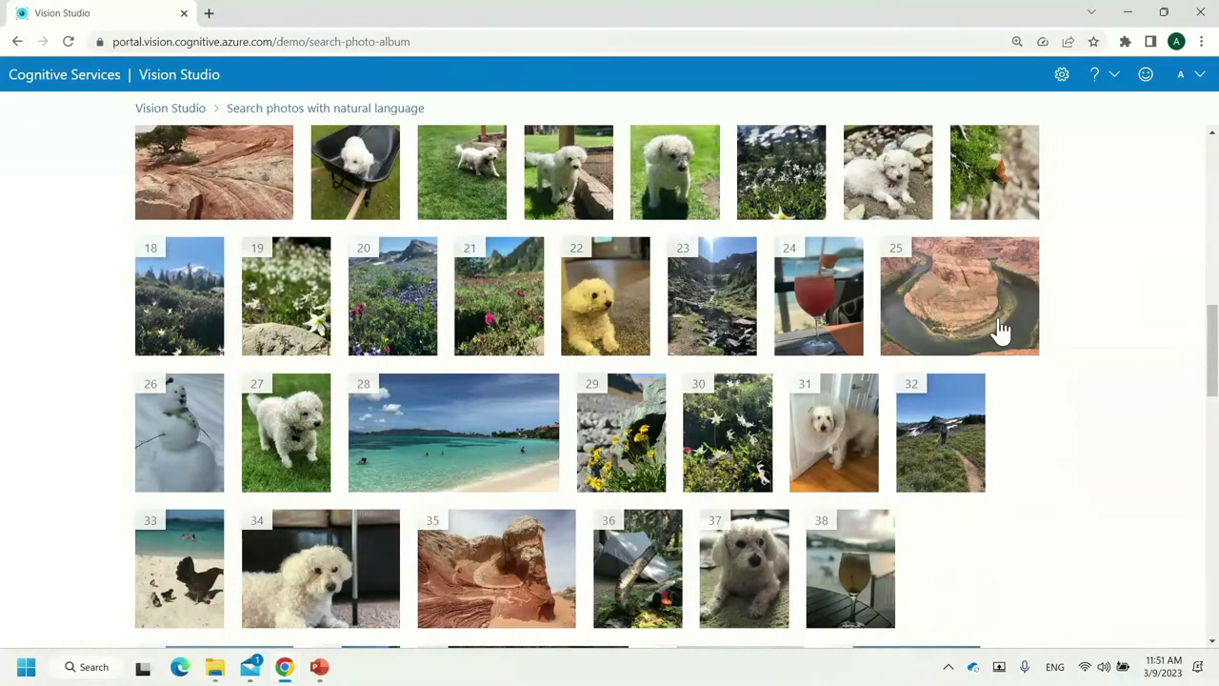
pyautogui.moveTo(1213, 364); pyautogui.dragTo(1214, 276)
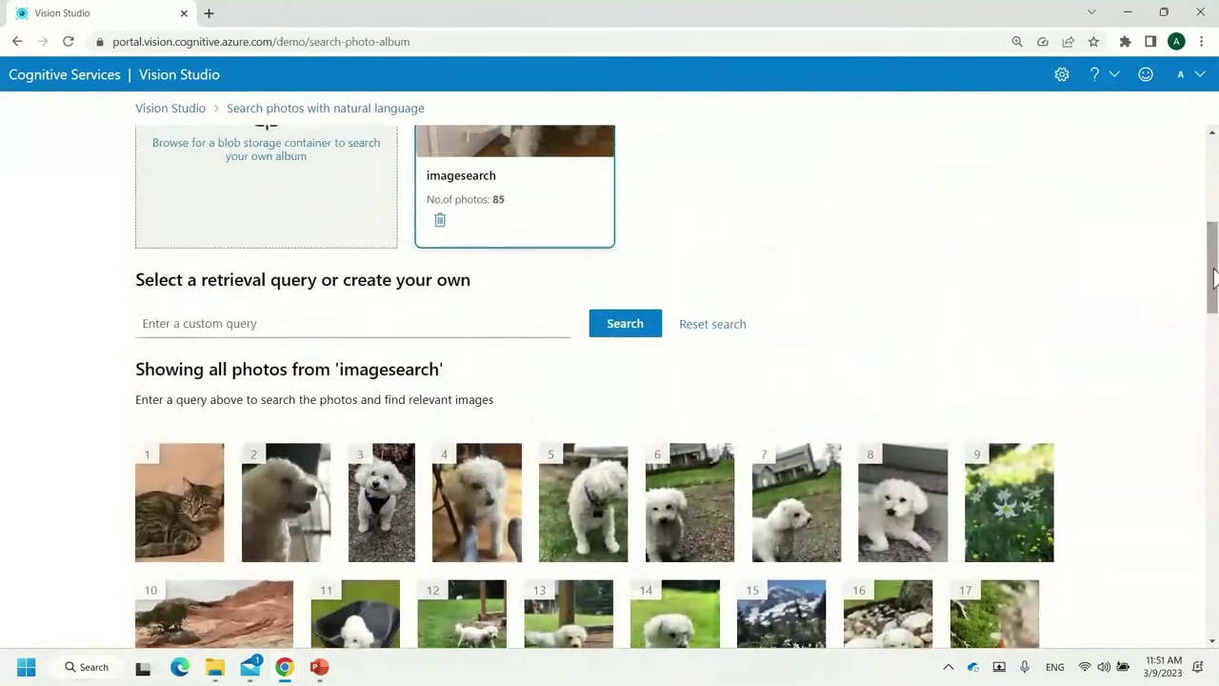
# Step: Search the imagesearch album for "colorado river" and review the returned photos
pyautogui.write('col')
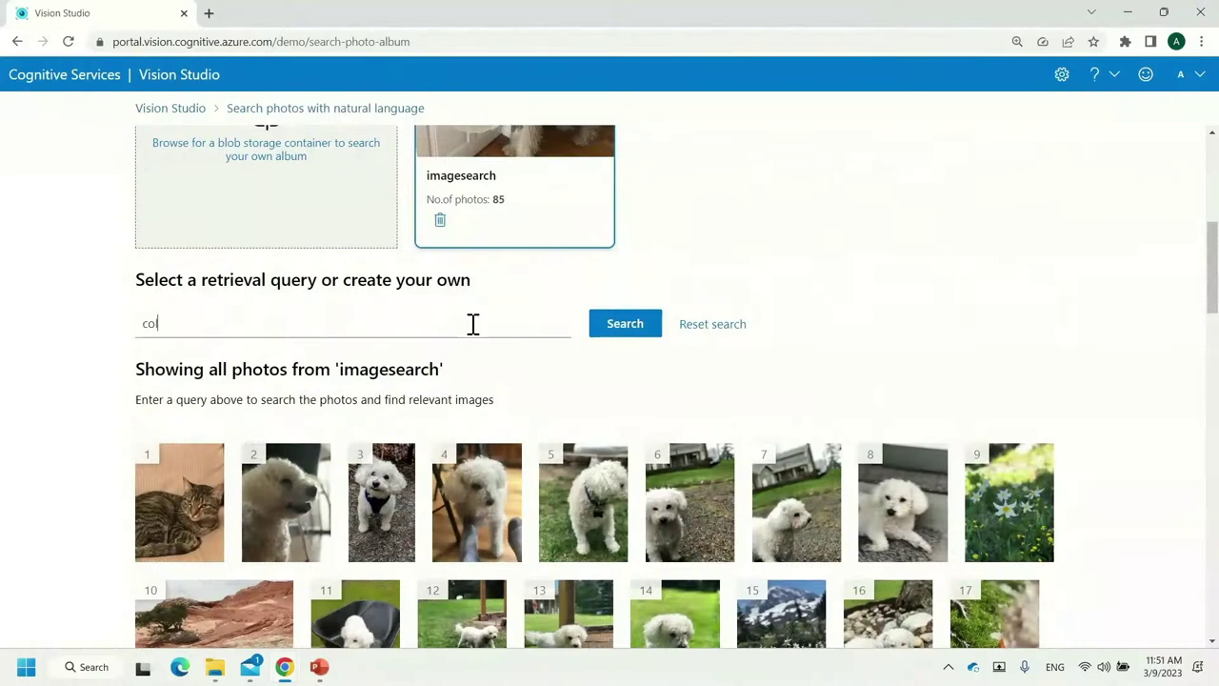
pyautogui.write('orado river')
pyautogui.press('Return')
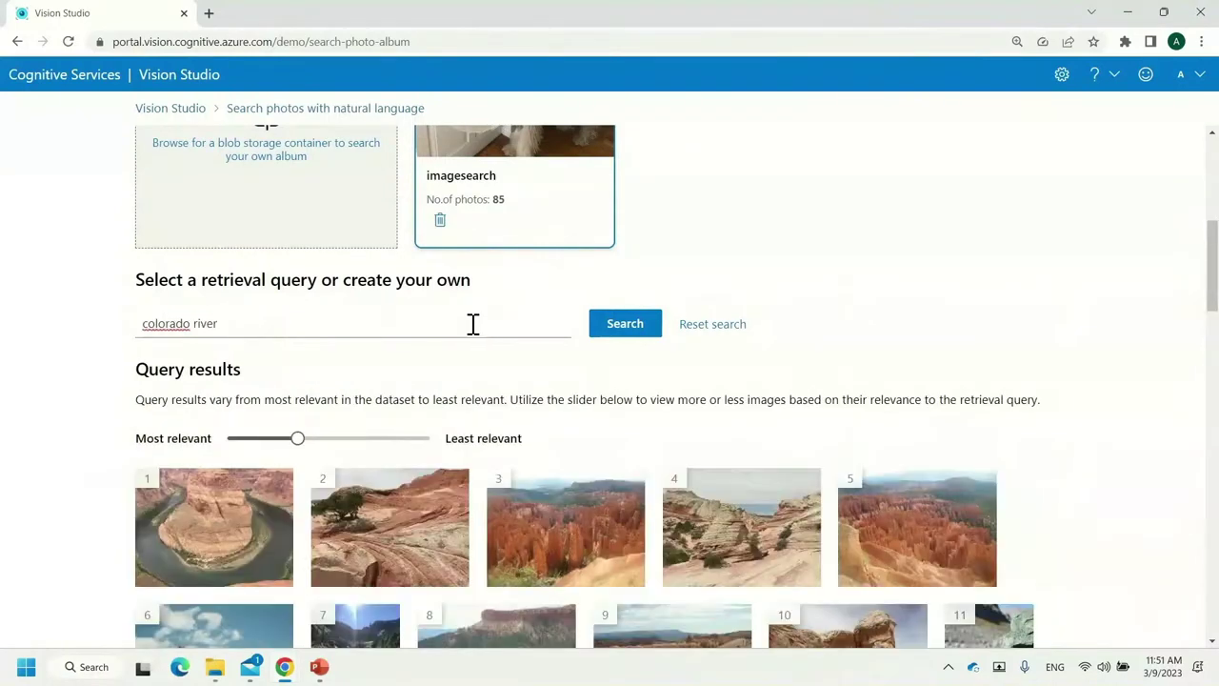
pyautogui.scroll(-1, 1213, 269)
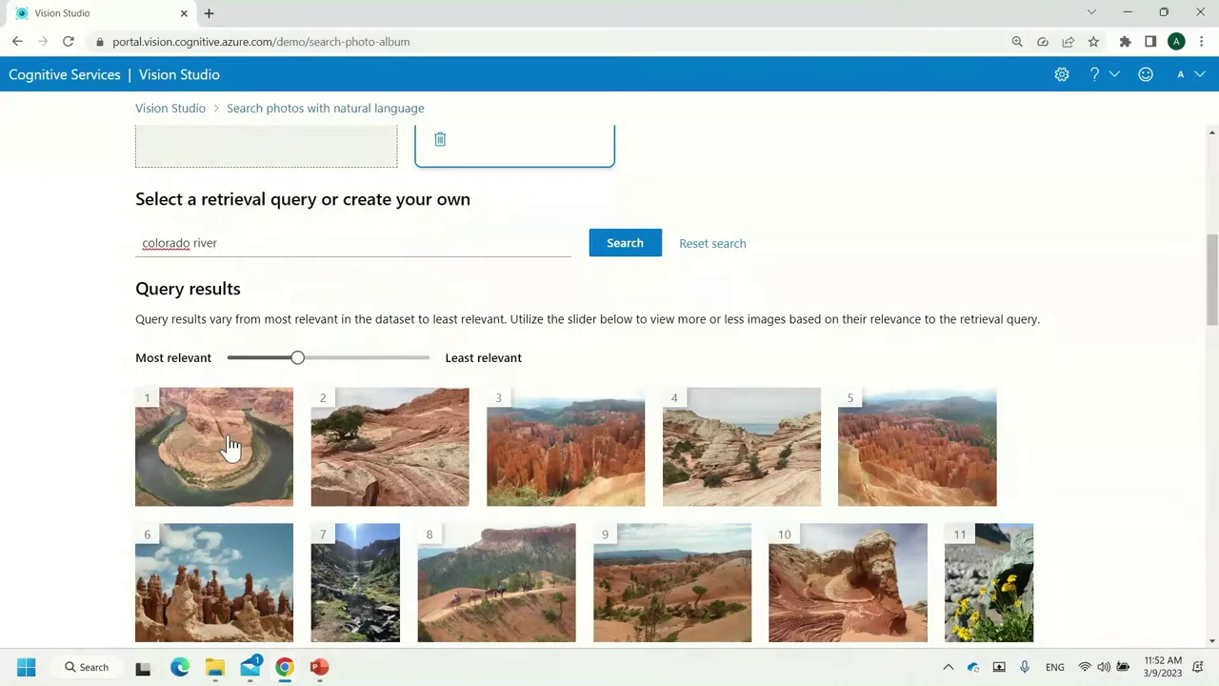
# Step: Replace the album query with "bryce canyon", run the search and review the returned photos
pyautogui.tripleClick(247, 240)
pyautogui.write('b')
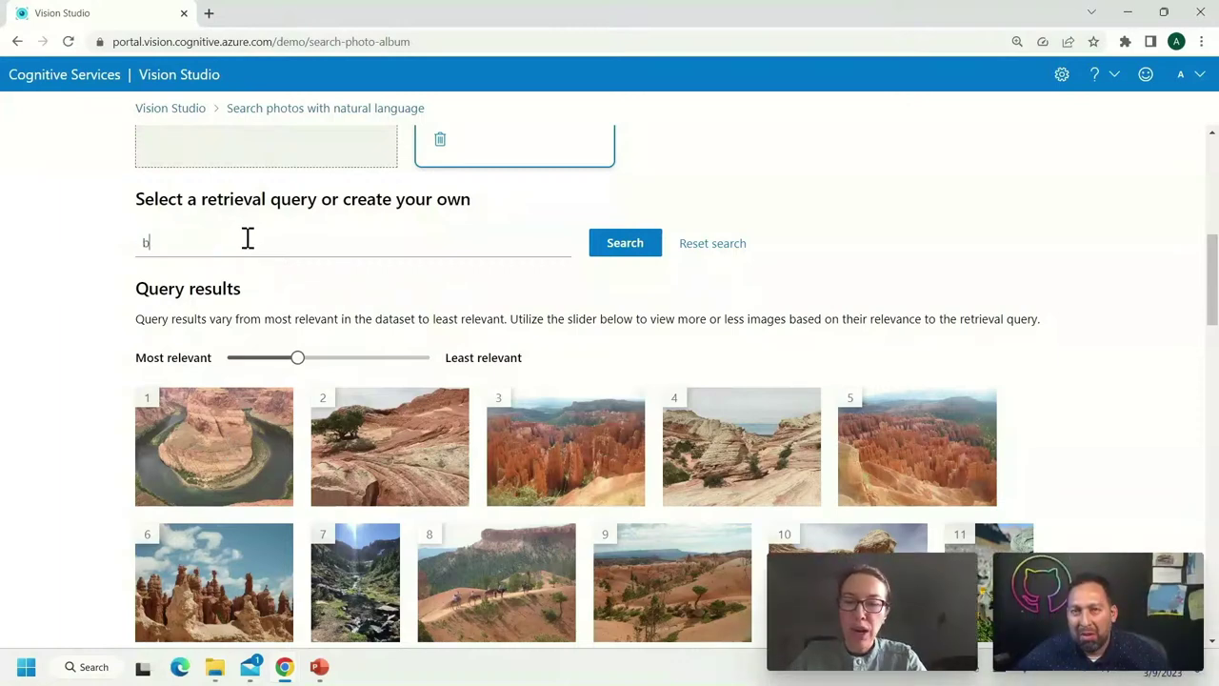
pyautogui.write('ryce ')
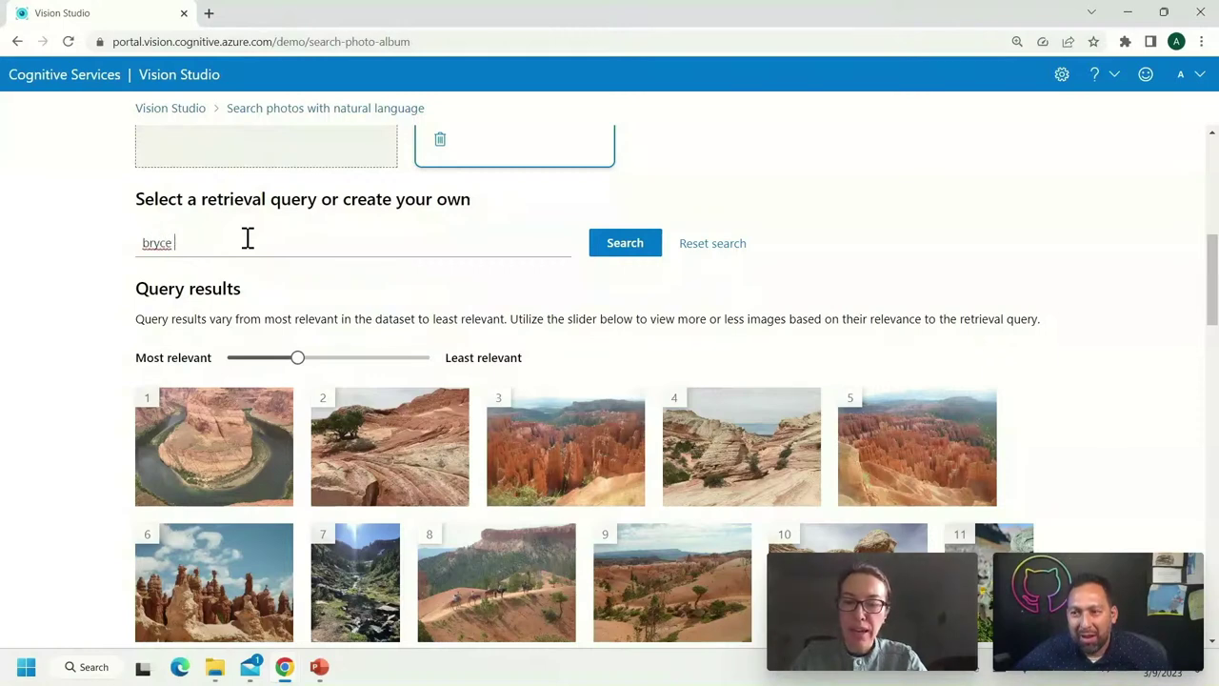
pyautogui.write('canyon')
pyautogui.press('Return')
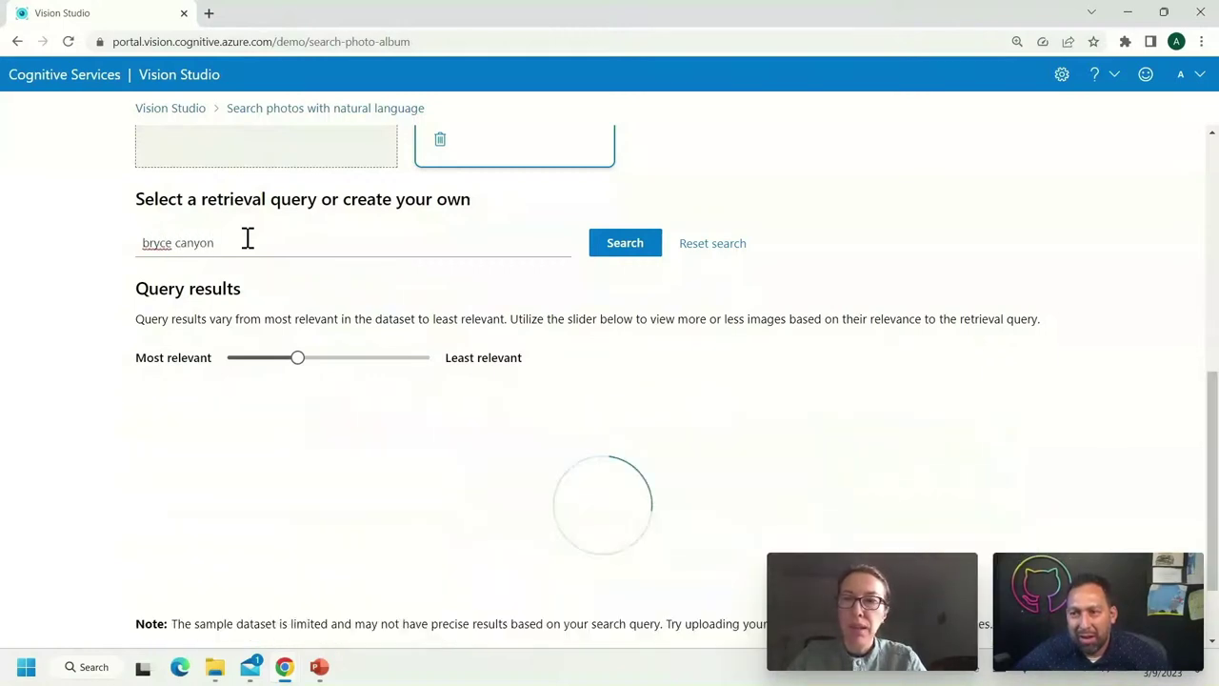
pyautogui.moveTo(1211, 277); pyautogui.dragTo(1213, 291)
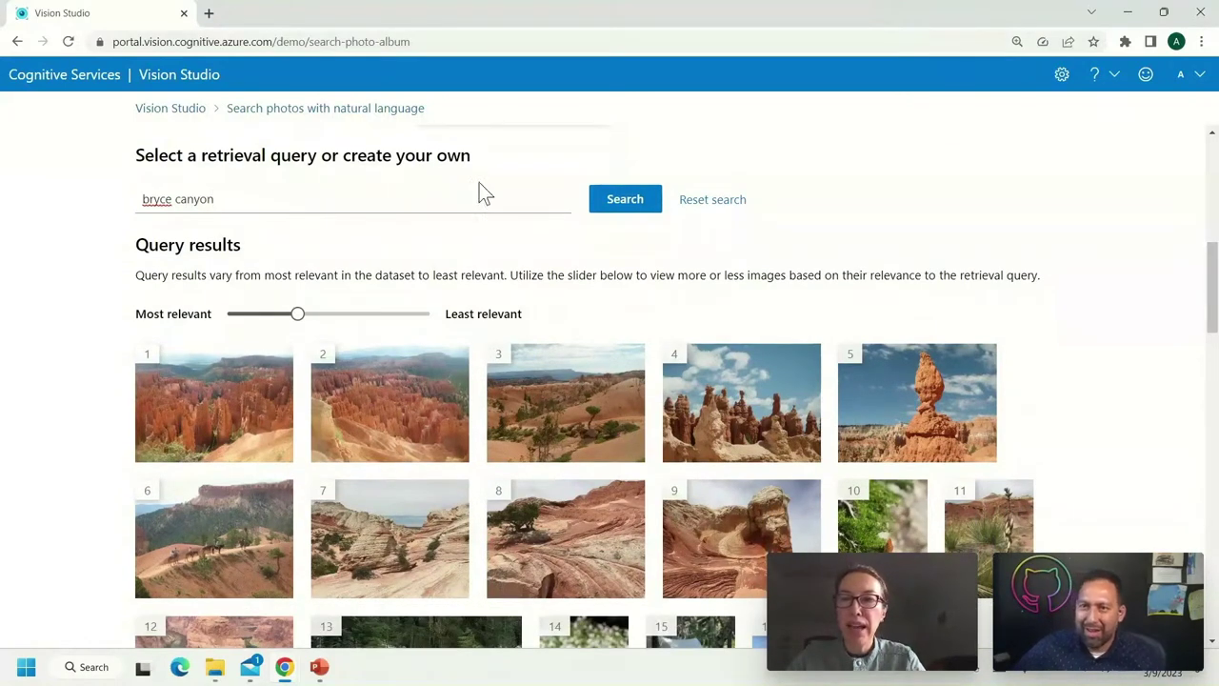
# Step: Search the imagesearch album for "mount ranier"
pyautogui.tripleClick(363, 199)
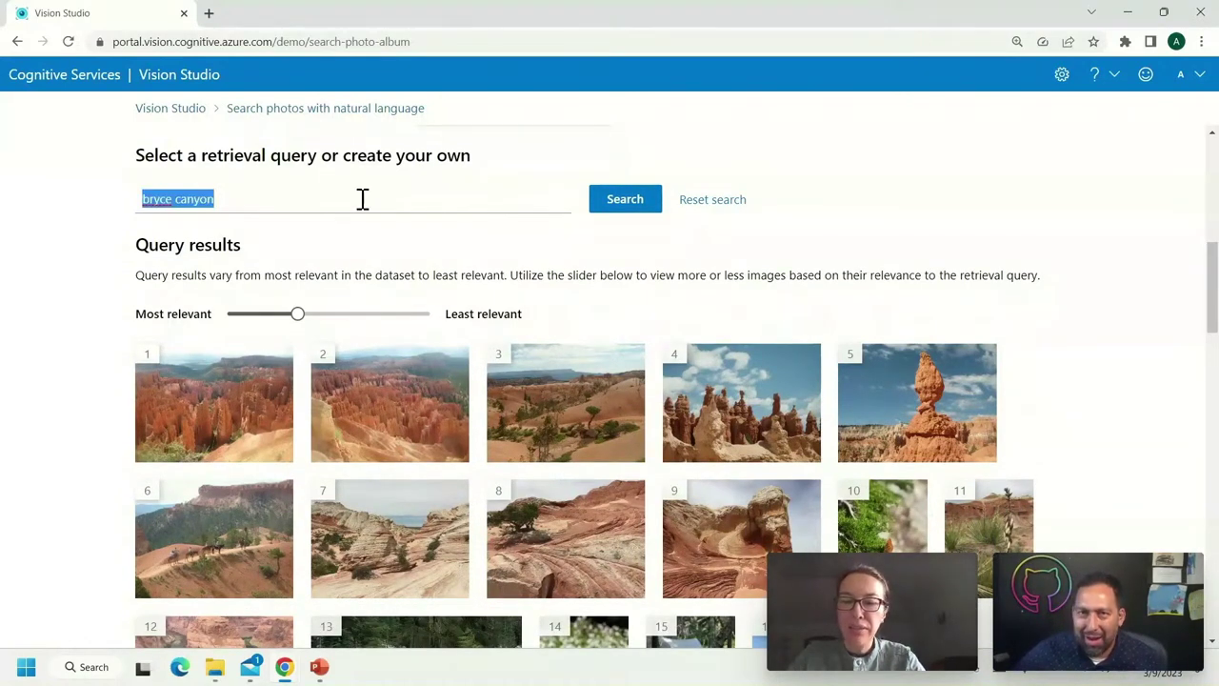
pyautogui.write('mount ranier')
pyautogui.press('Return')
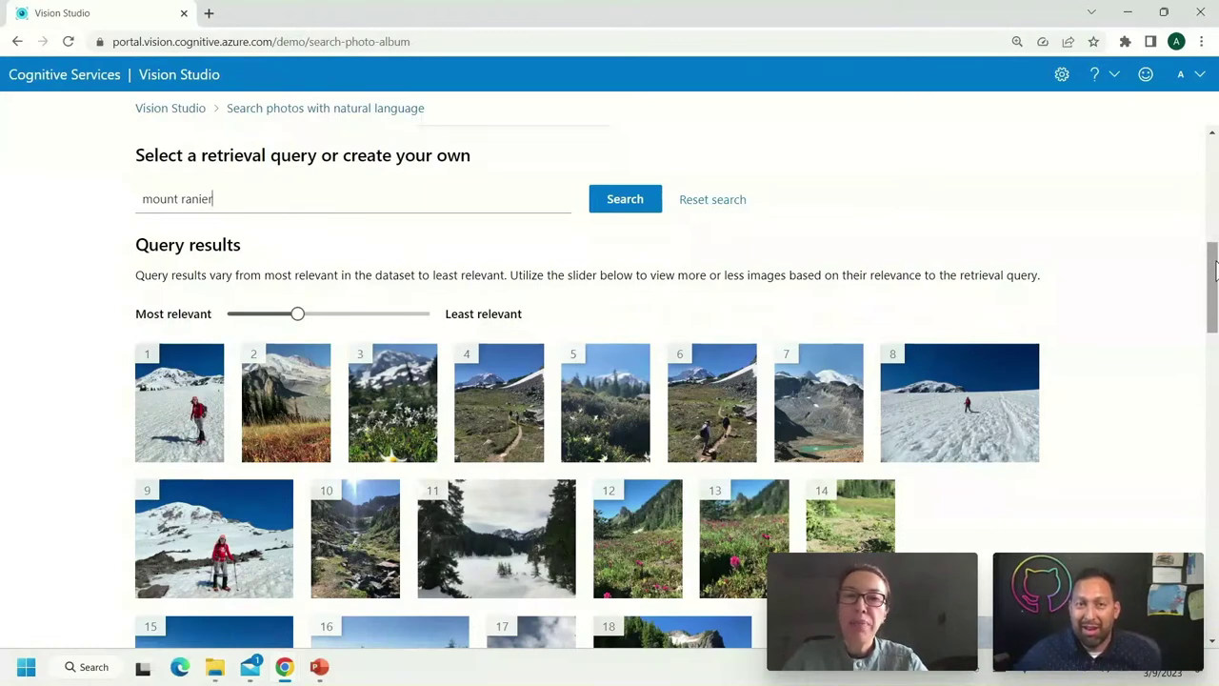
# Step: Narrow the query results fully to Most relevant, and widen them to about a tenth of the way toward Least relevant
pyautogui.moveTo(1215, 271); pyautogui.dragTo(1215, 218)
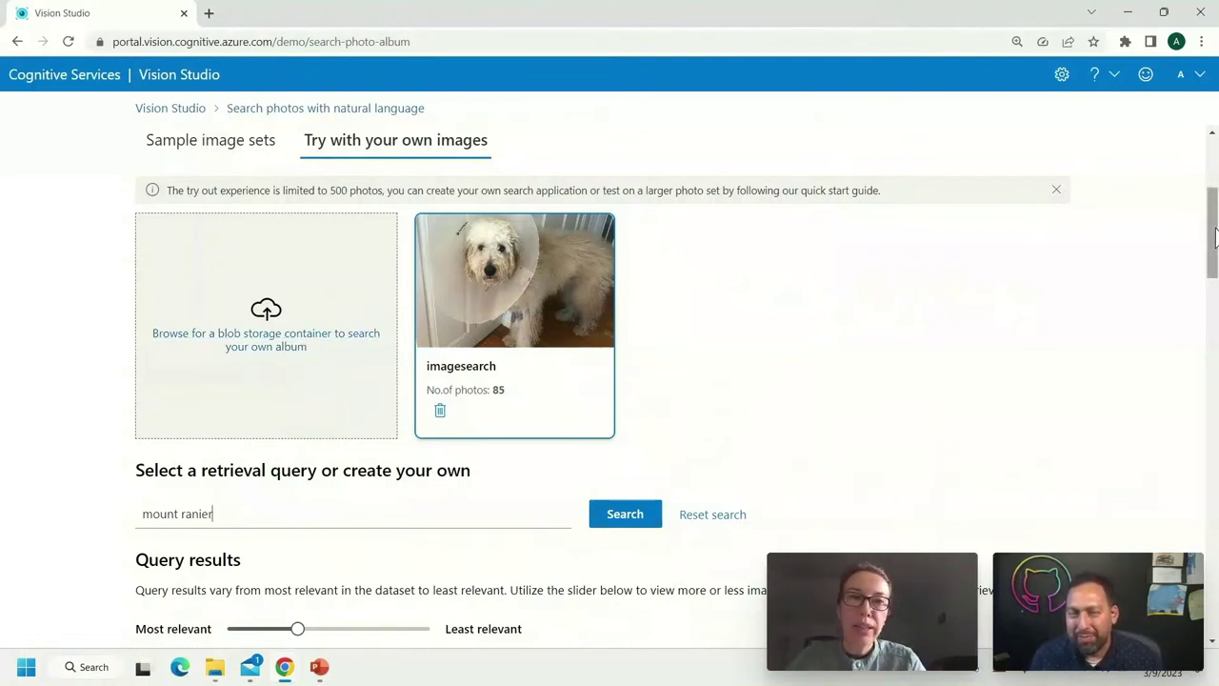
pyautogui.moveTo(1214, 236); pyautogui.dragTo(1217, 283)
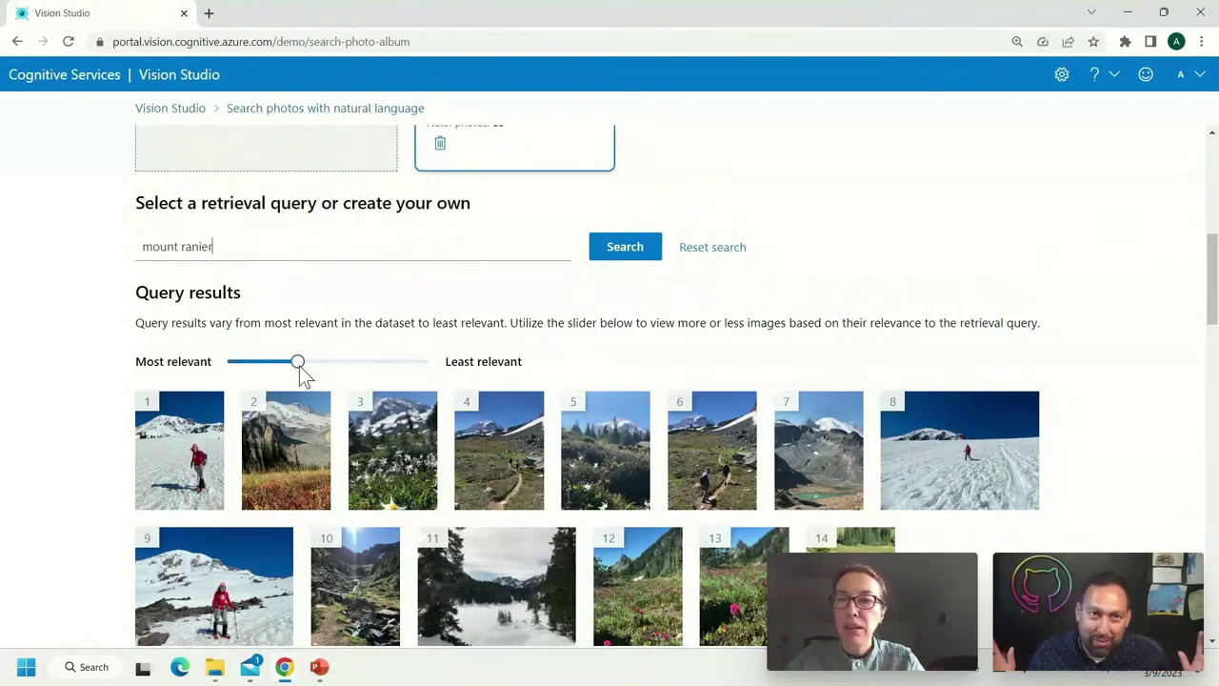
pyautogui.moveTo(284, 367); pyautogui.dragTo(229, 368)
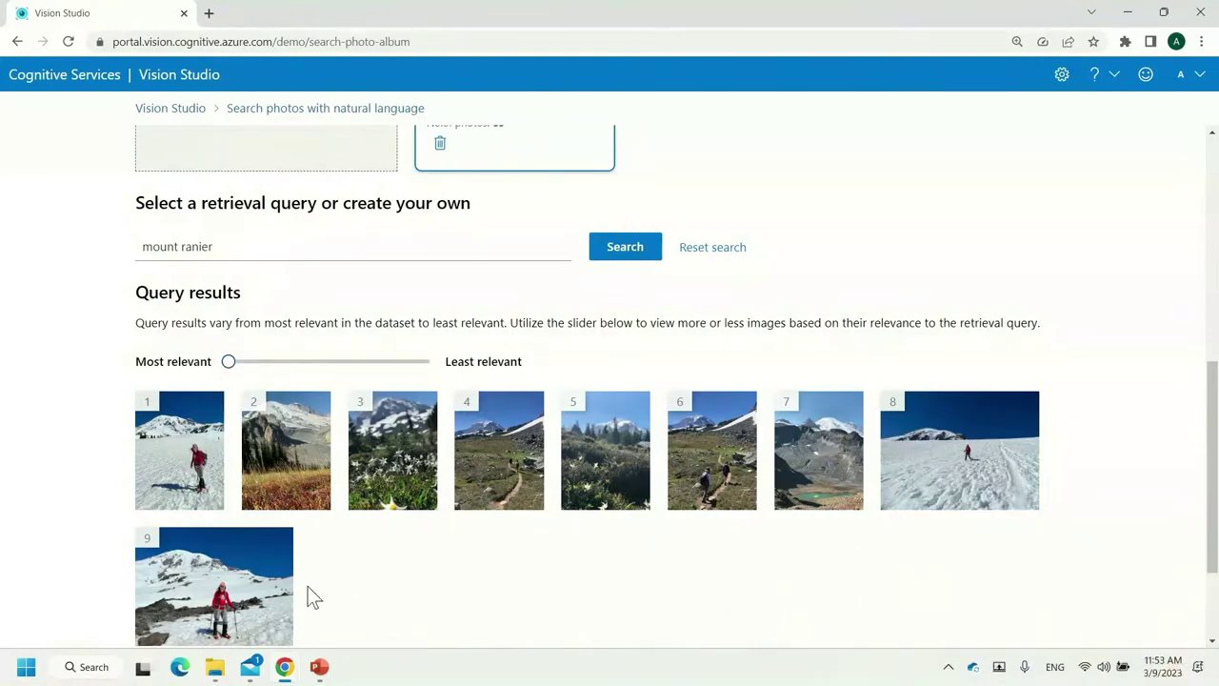
pyautogui.click(248, 363)
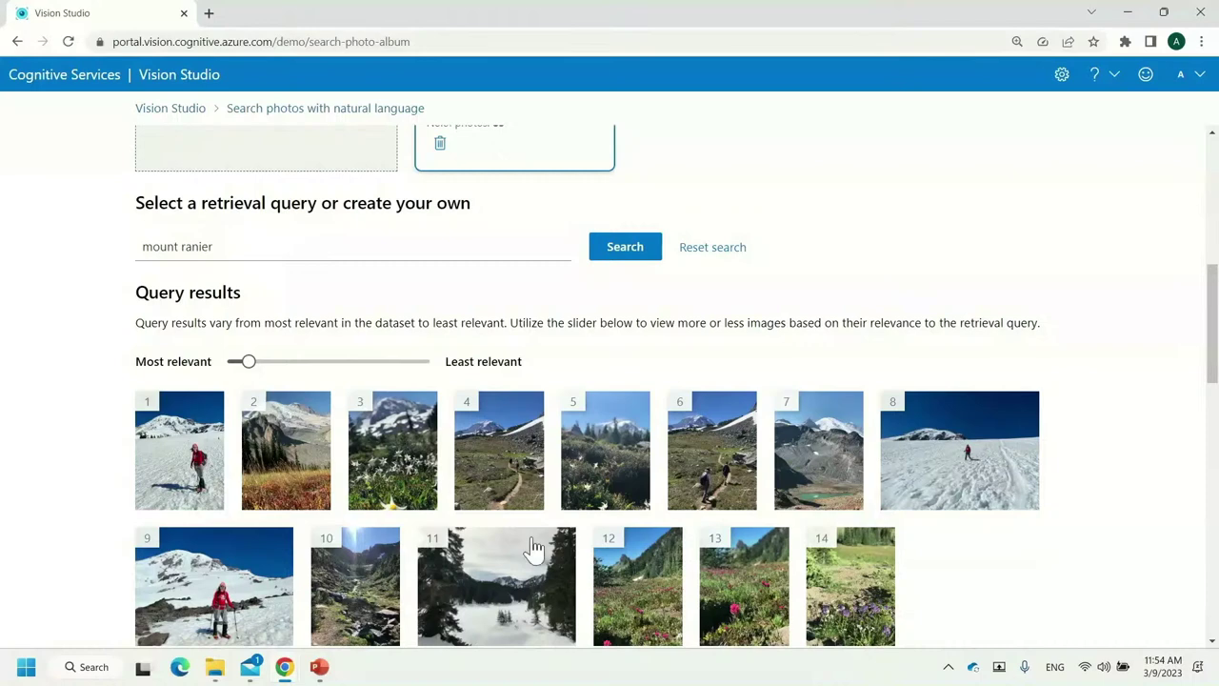
# Step: Return to the Vision Studio home page and open the Video summary and frame locator demo
pyautogui.moveTo(1213, 372); pyautogui.dragTo(1212, 225)
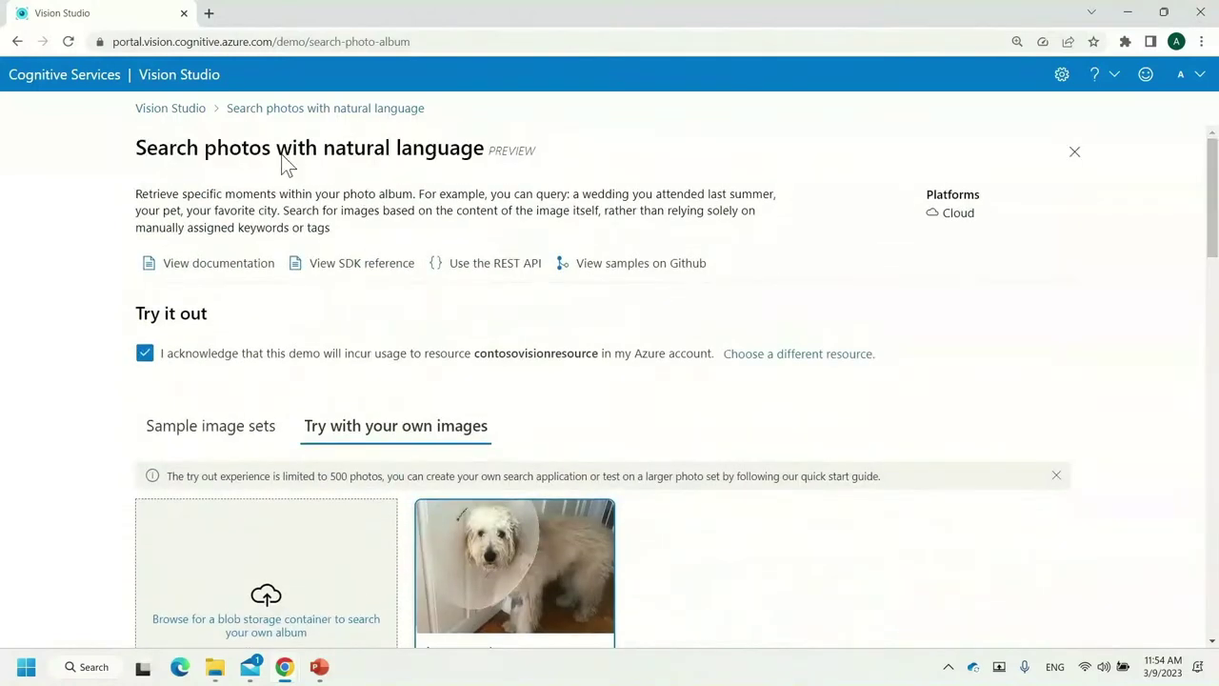
pyautogui.click(199, 115)
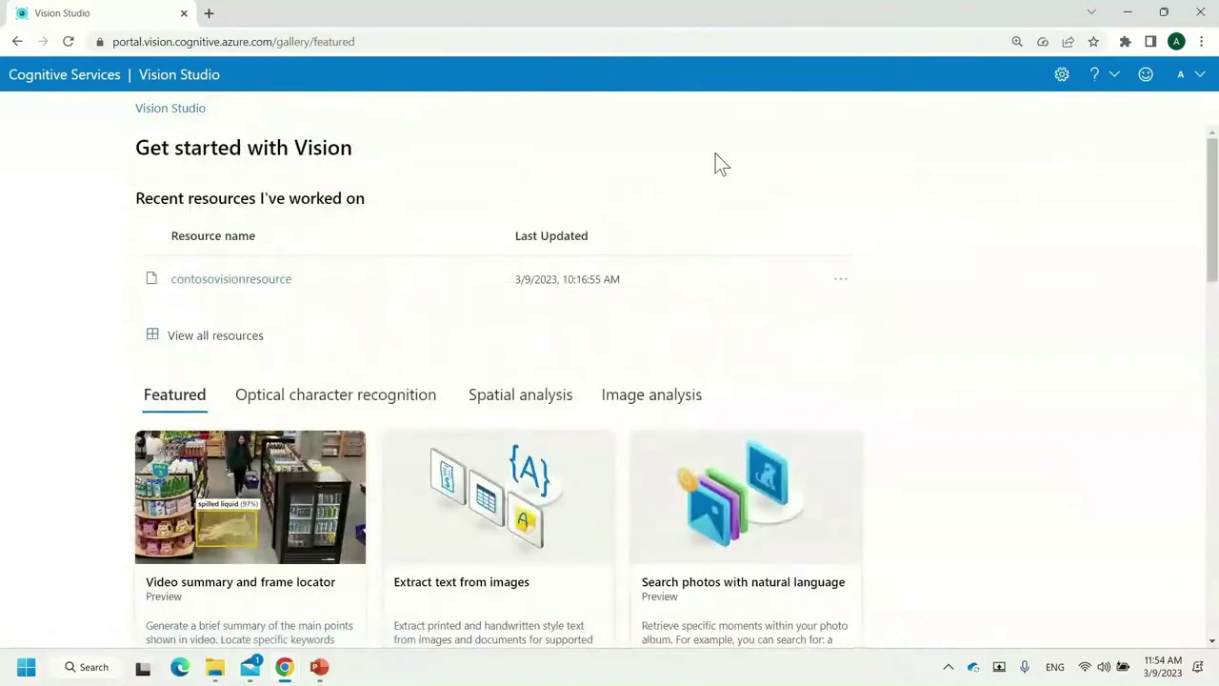
pyautogui.moveTo(1207, 200); pyautogui.dragTo(1214, 217)
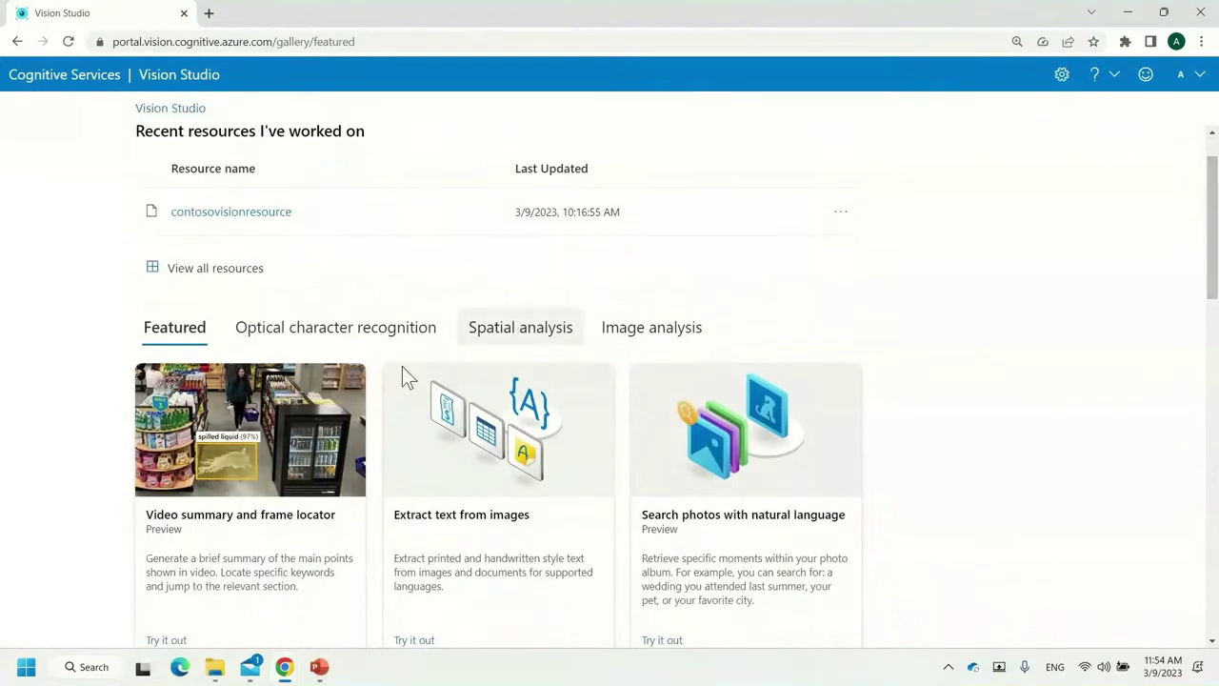
pyautogui.click(331, 405)
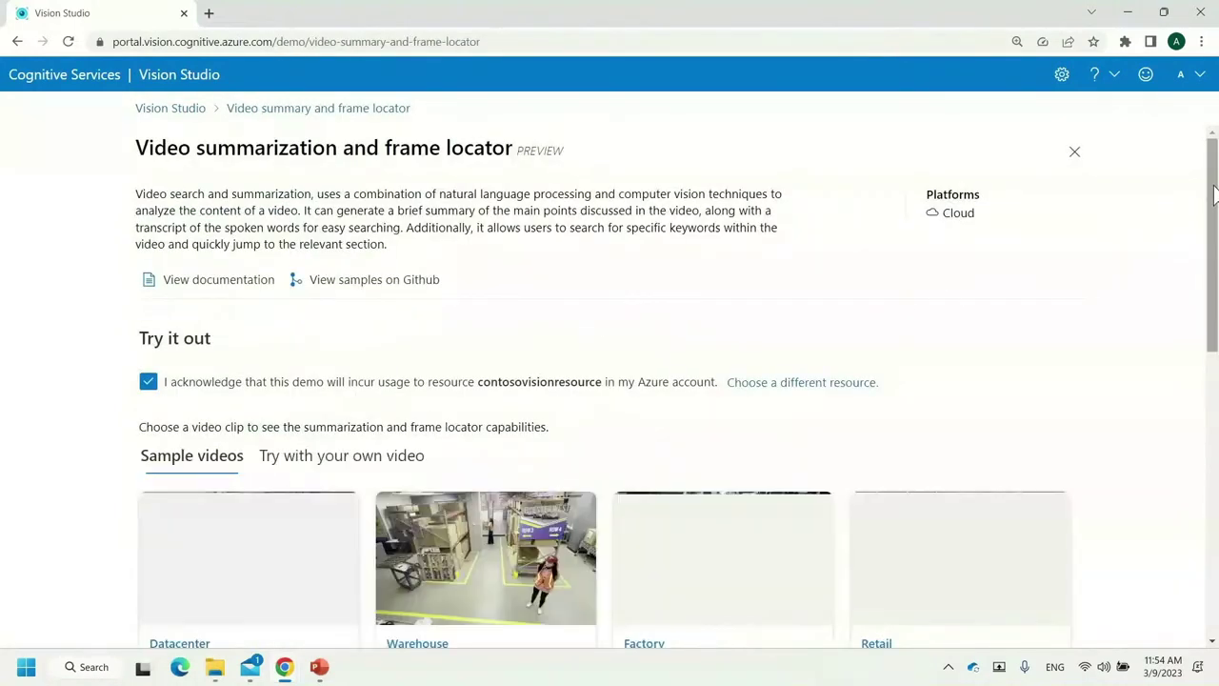
# Step: Select the Datacenter sample video for the summarization and frame locator tests
pyautogui.moveTo(1214, 193); pyautogui.dragTo(1215, 293)
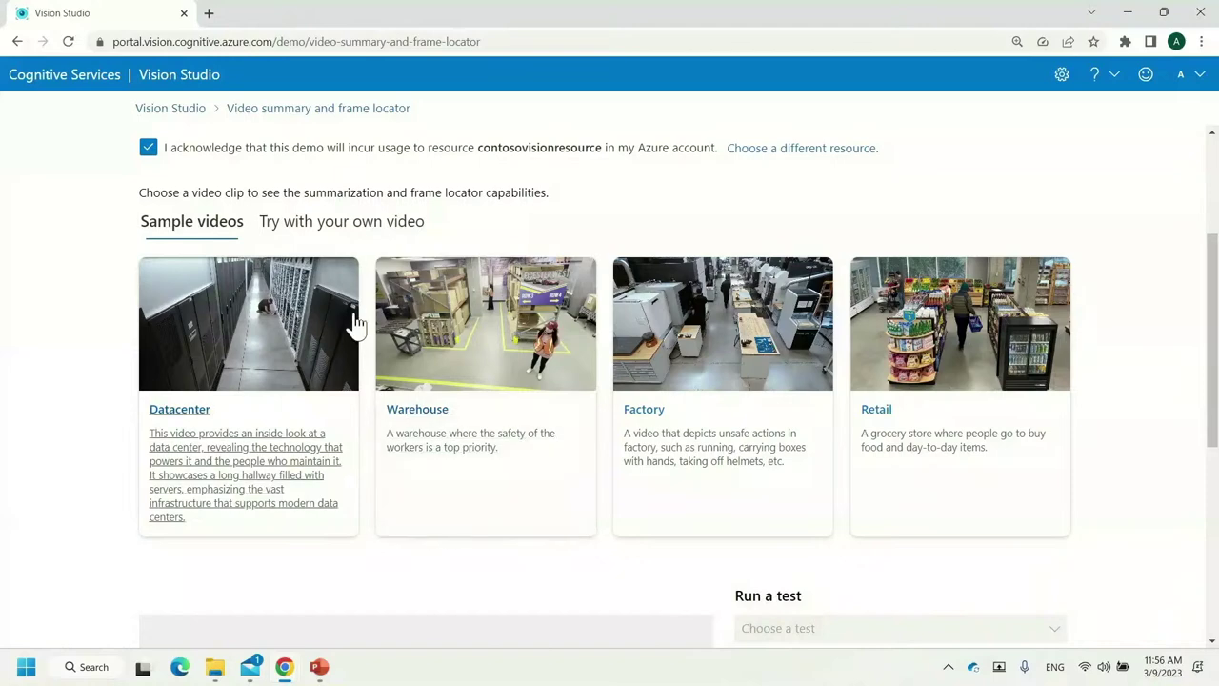
pyautogui.click(276, 324)
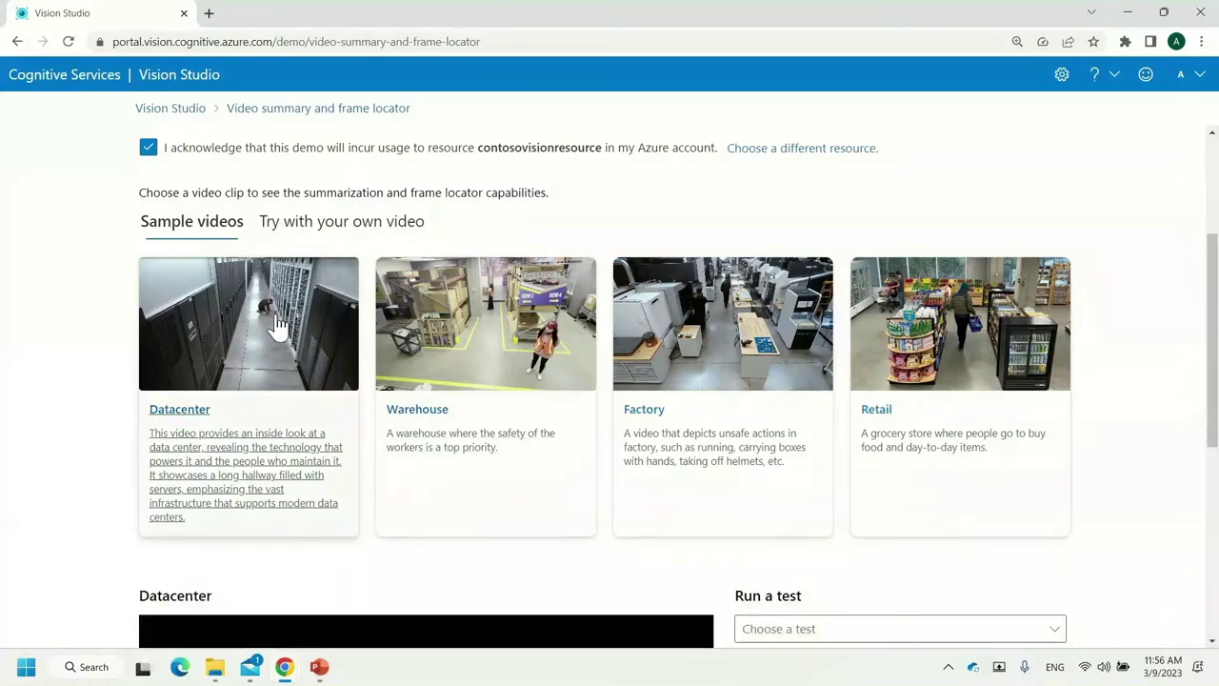
pyautogui.moveTo(1214, 274); pyautogui.dragTo(1214, 449)
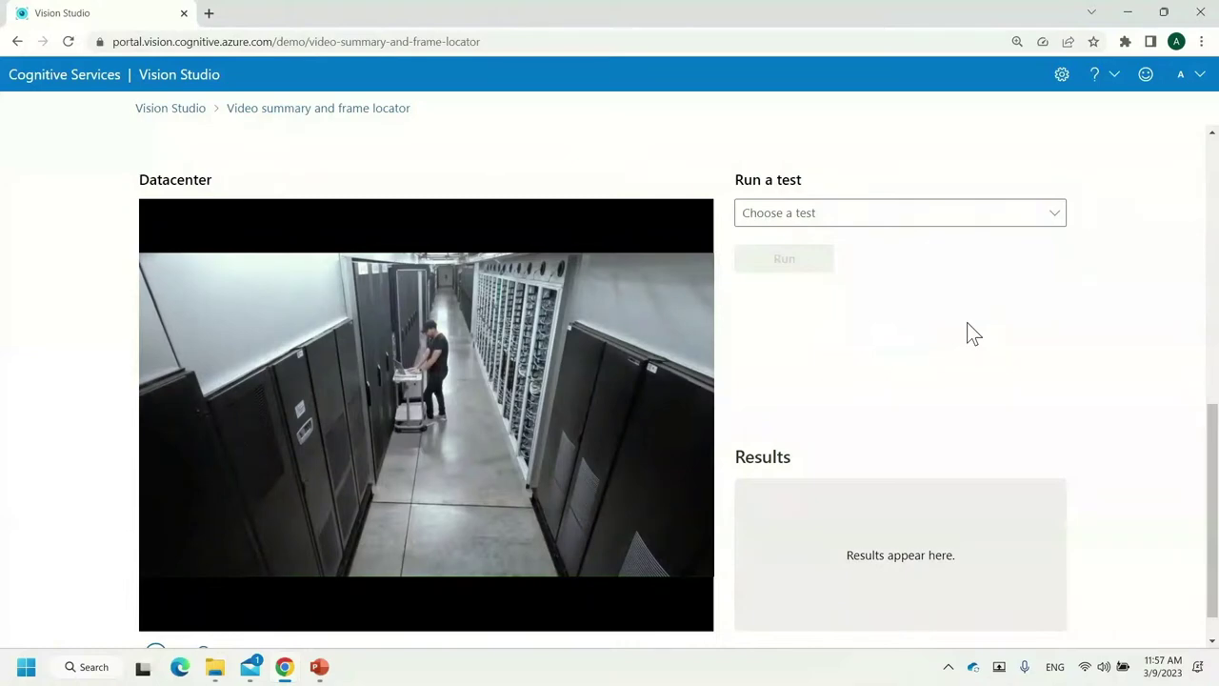
# Step: Run the "Summarize this video" test on the Datacenter video and review the summary
pyautogui.click(1056, 228)
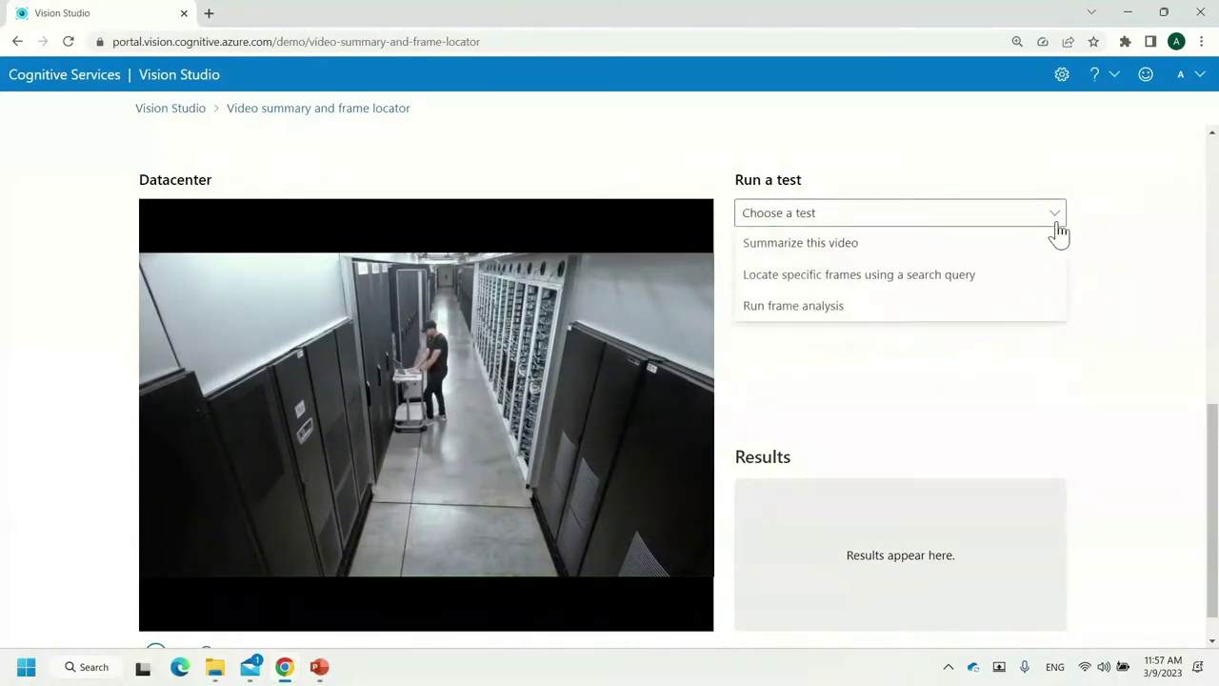
pyautogui.click(1019, 240)
pyautogui.click(825, 259)
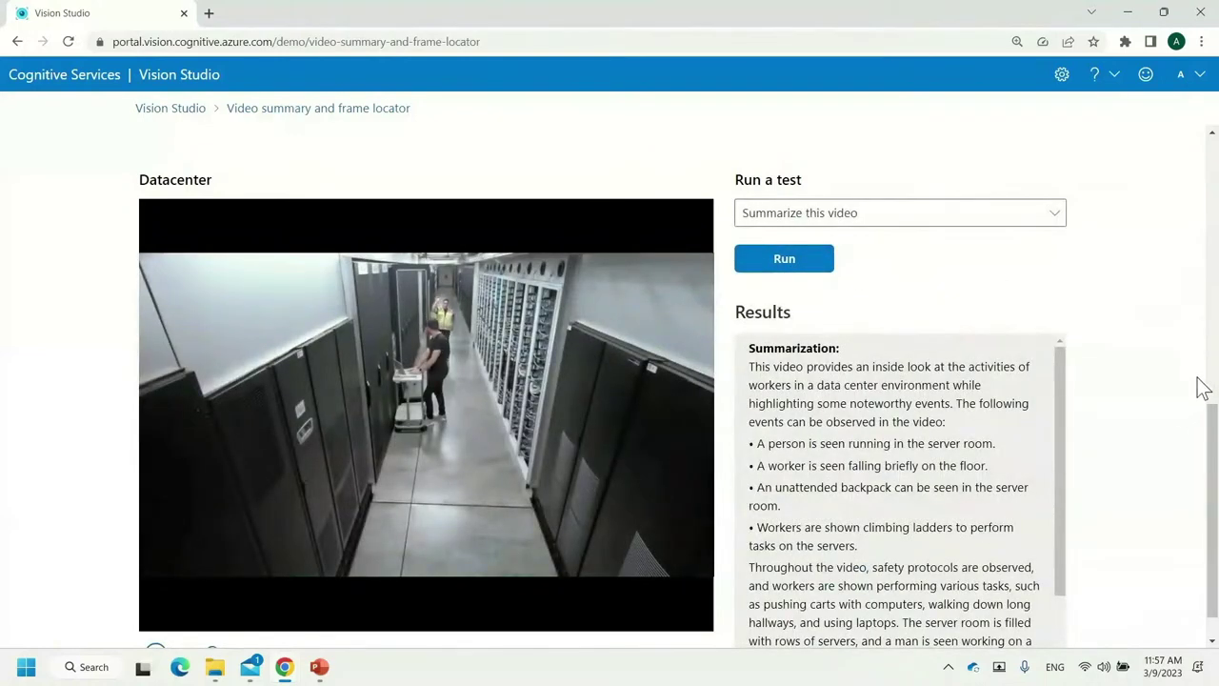
pyautogui.moveTo(1066, 390)
pyautogui.mouseDown()
pyautogui.moveTo(1067, 447)
pyautogui.moveTo(1062, 378)
pyautogui.mouseUp()
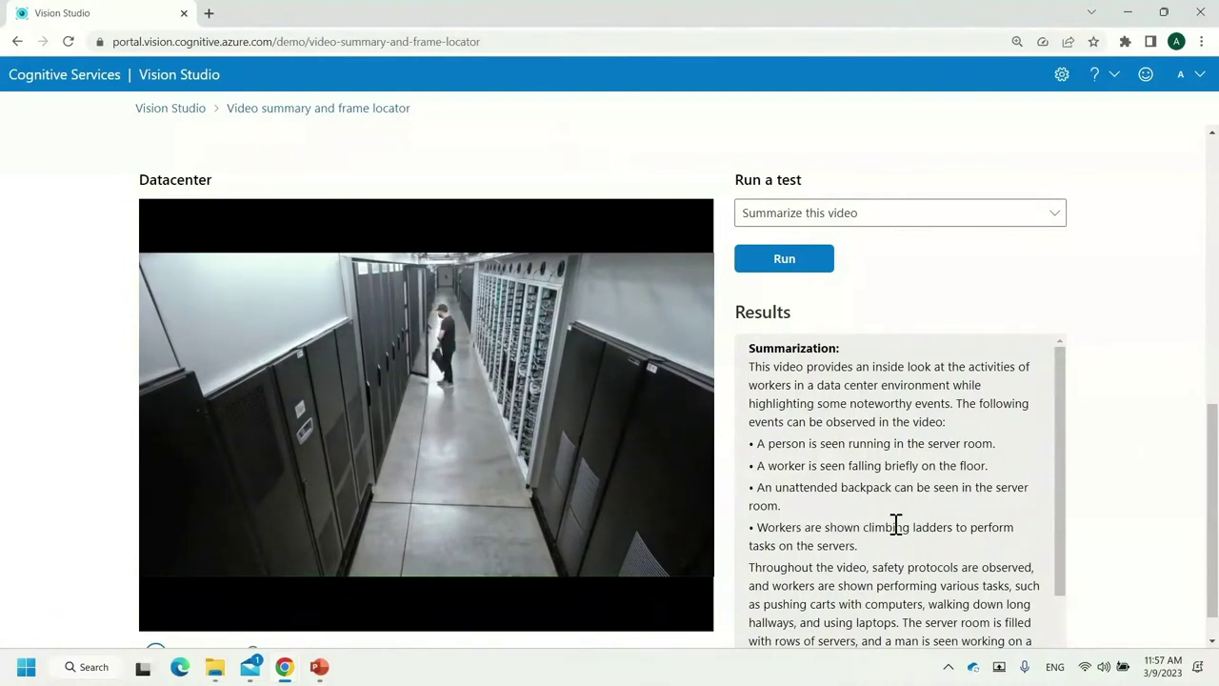
# Step: Locate specific frames in the Datacenter video with the query "Person climbing a ladder" and jump to the match at 05:28.000
pyautogui.click(1055, 217)
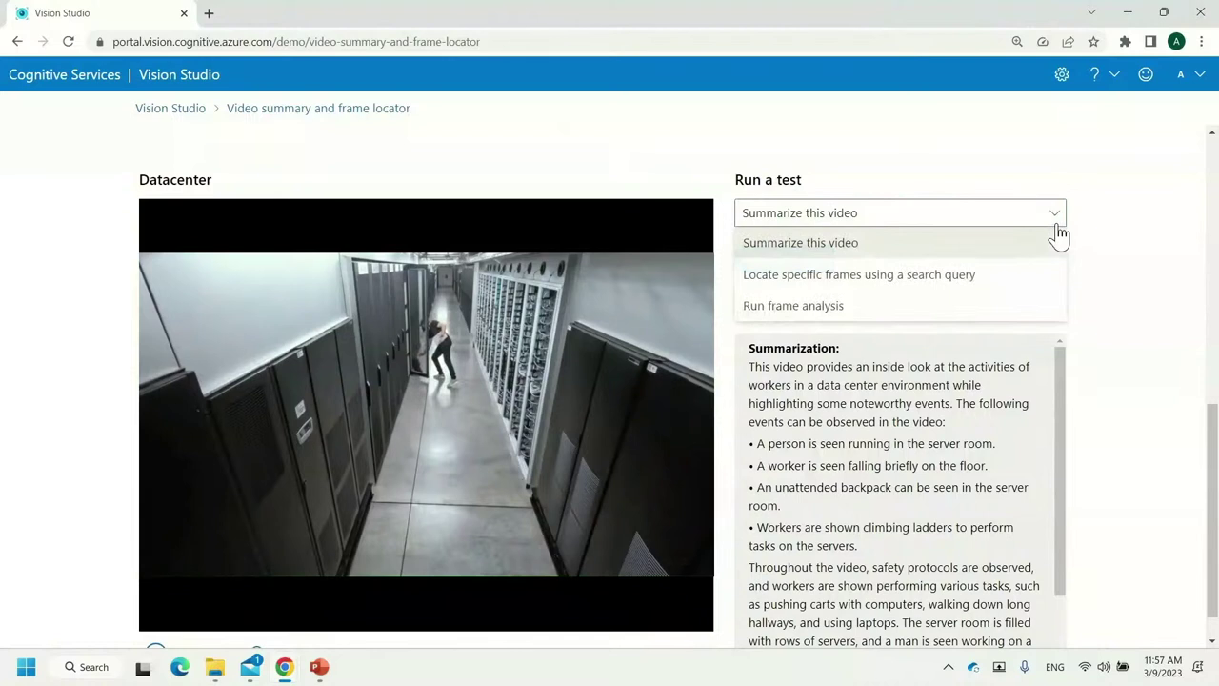
pyautogui.click(1024, 274)
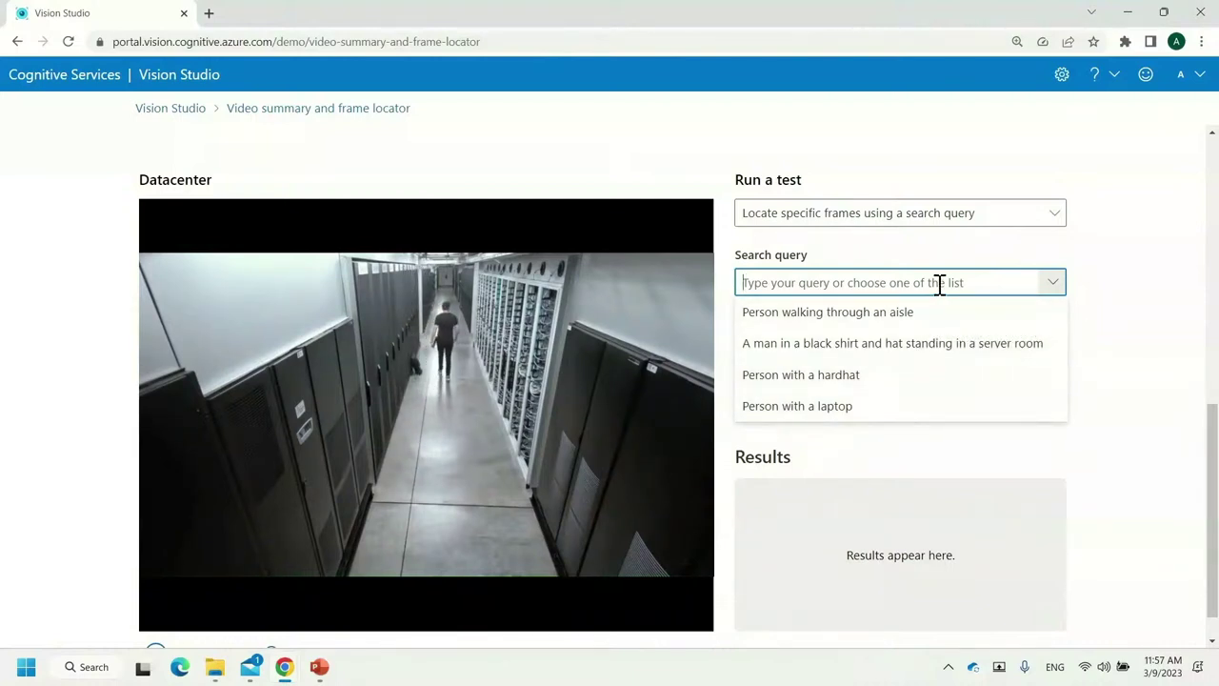
pyautogui.write('Pero')
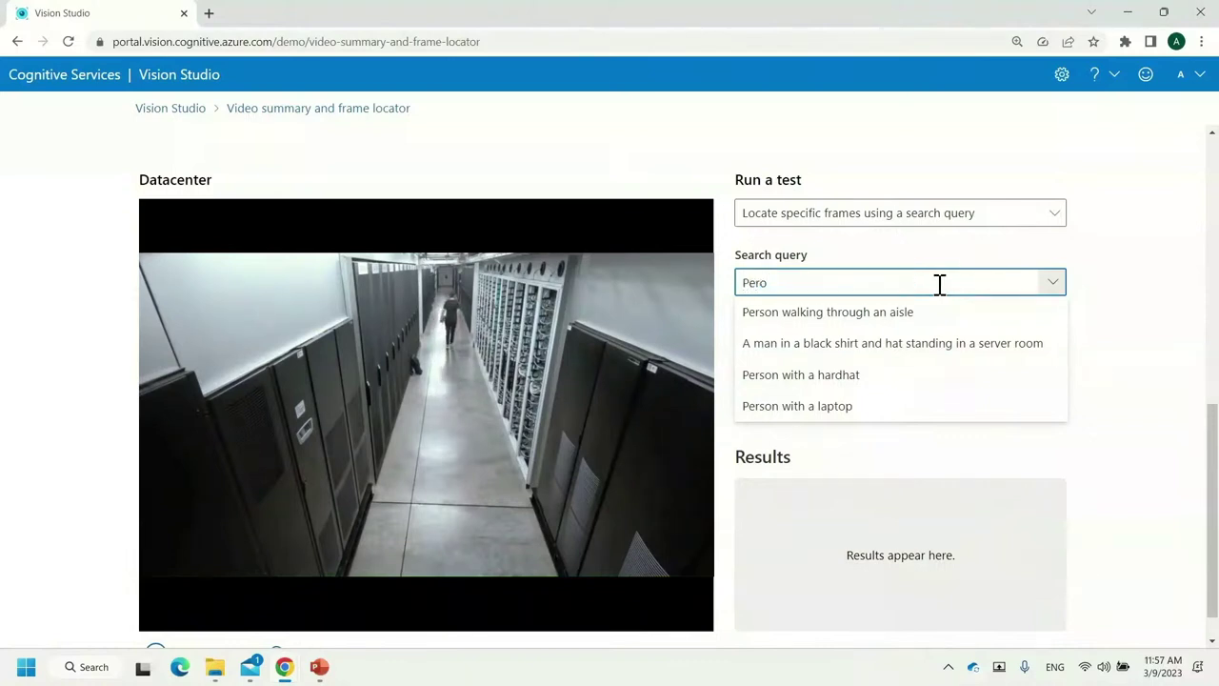
pyautogui.press('BackSpace')
pyautogui.write('son ')
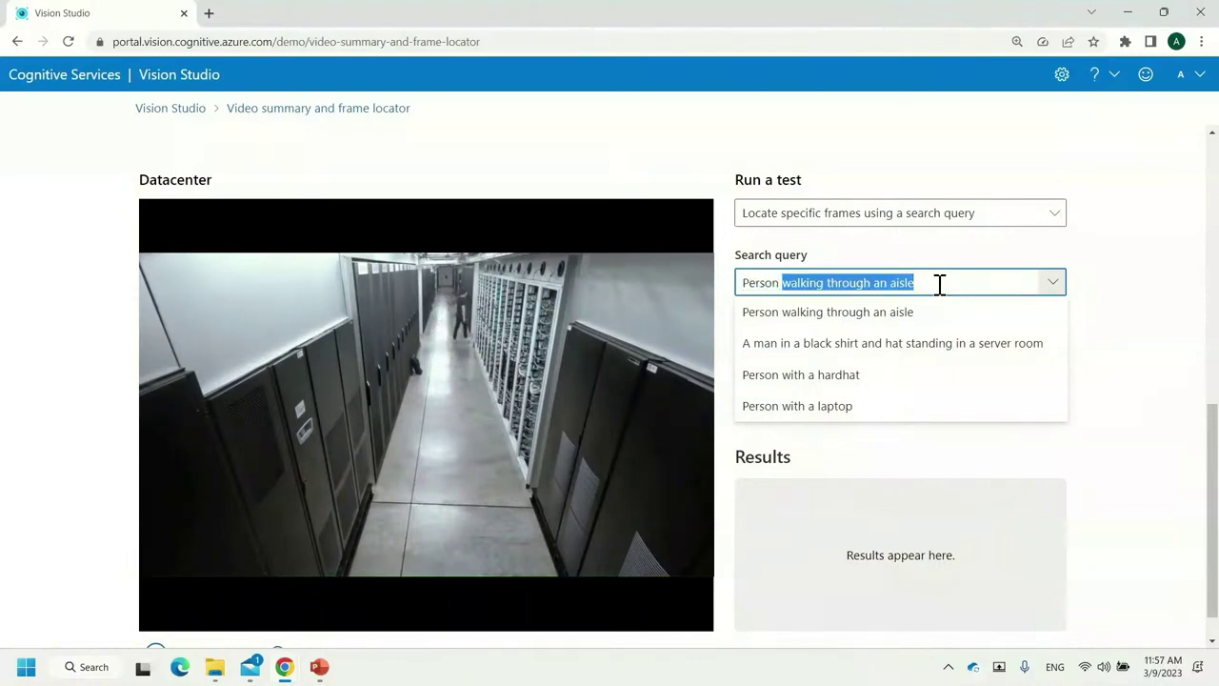
pyautogui.write('climbing a ladder')
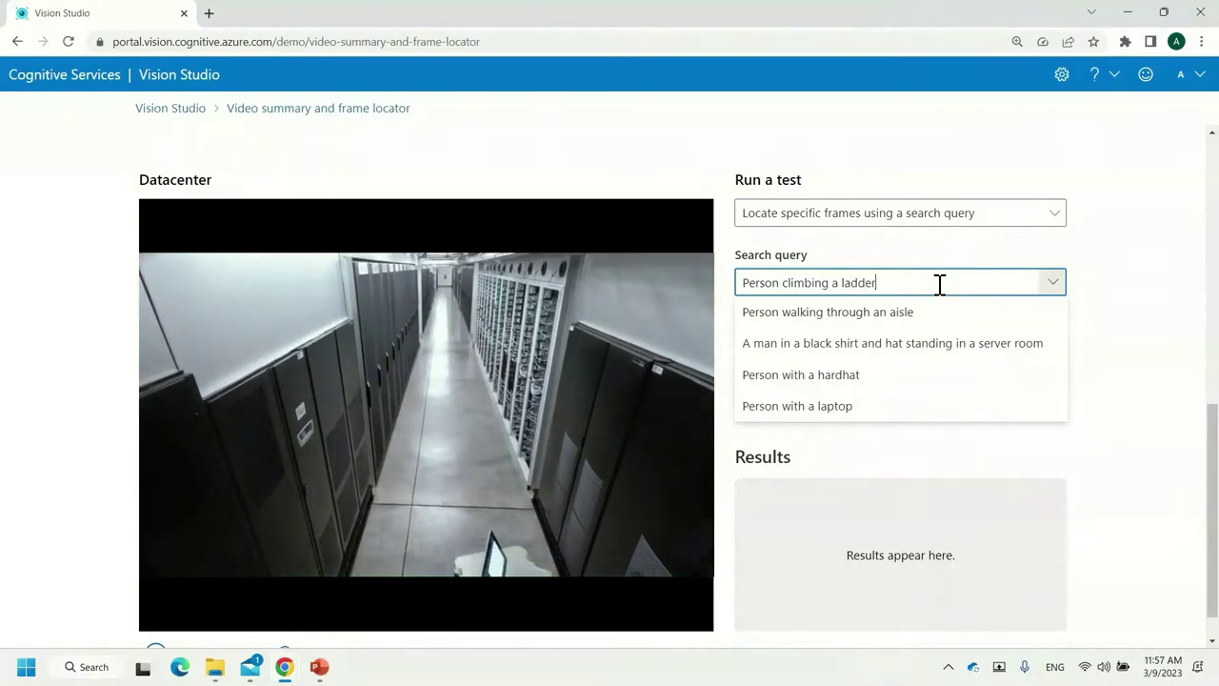
pyautogui.press('Return')
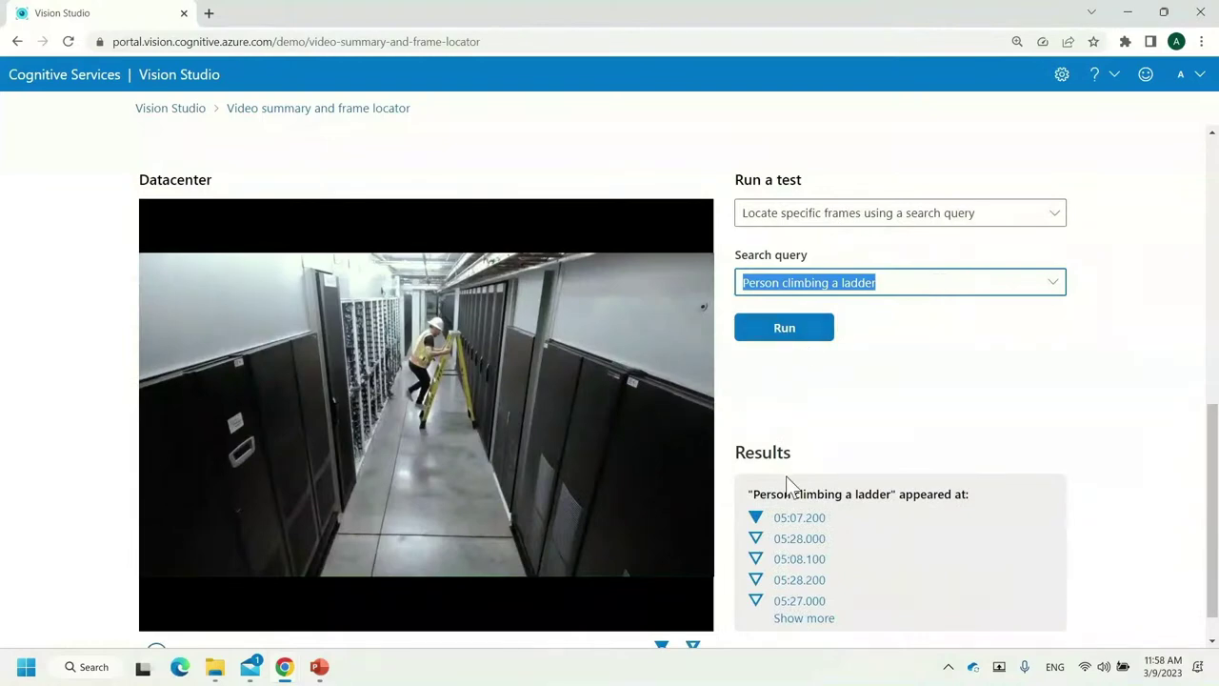
pyautogui.click(805, 534)
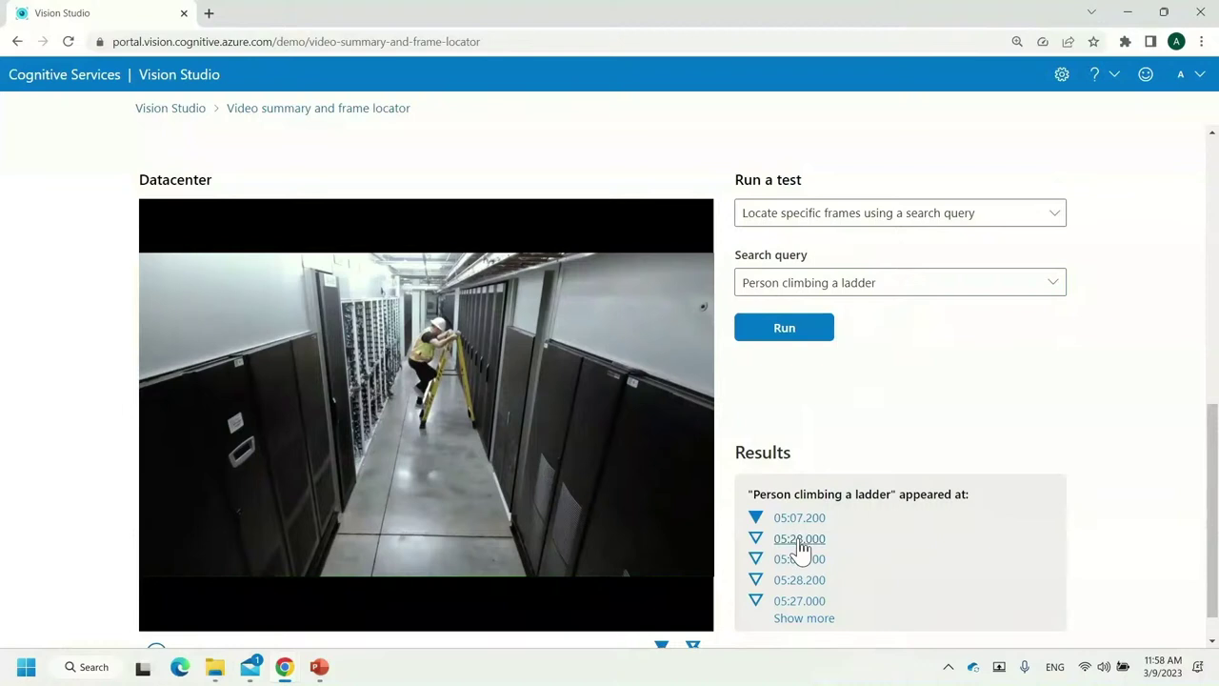
# Step: Jump to the "Person climbing a ladder" matches at 05:08.100 and 05:28.200 in the Datacenter video
pyautogui.click(801, 560)
pyautogui.click(800, 579)
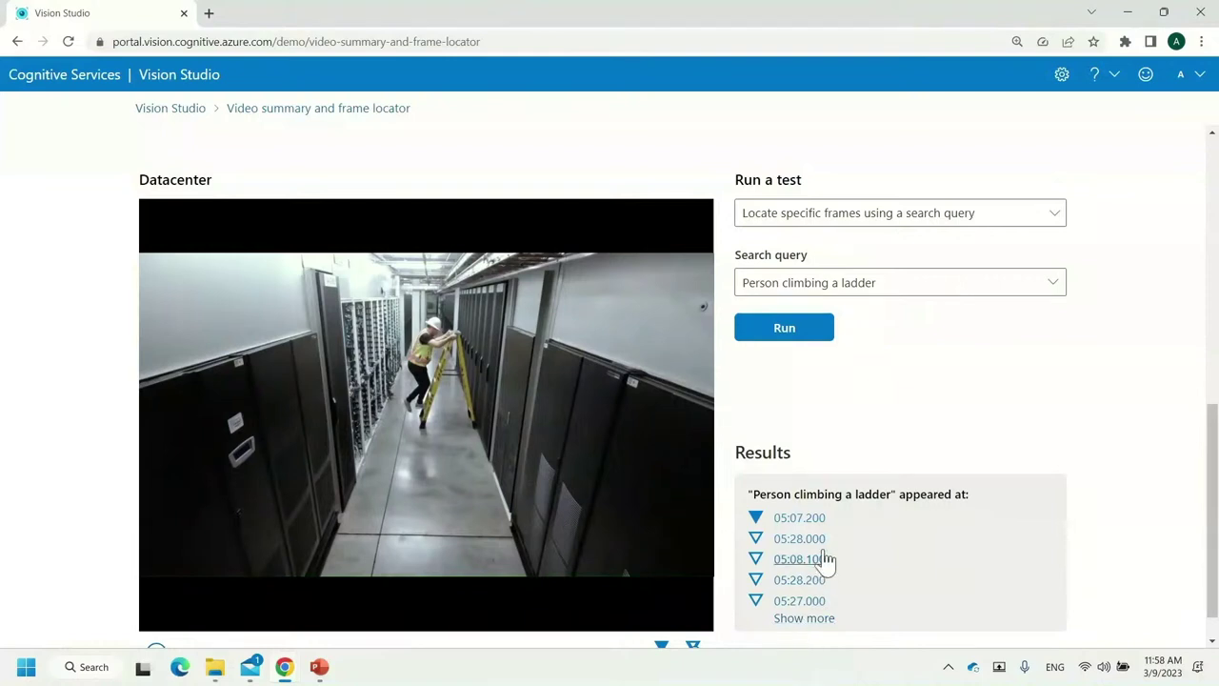
# Step: Locate frames in the Datacenter video with the query "Person falling" and jump to the matches at 00:32.800 and 00:32.700
pyautogui.click(881, 288)
pyautogui.write('Per')
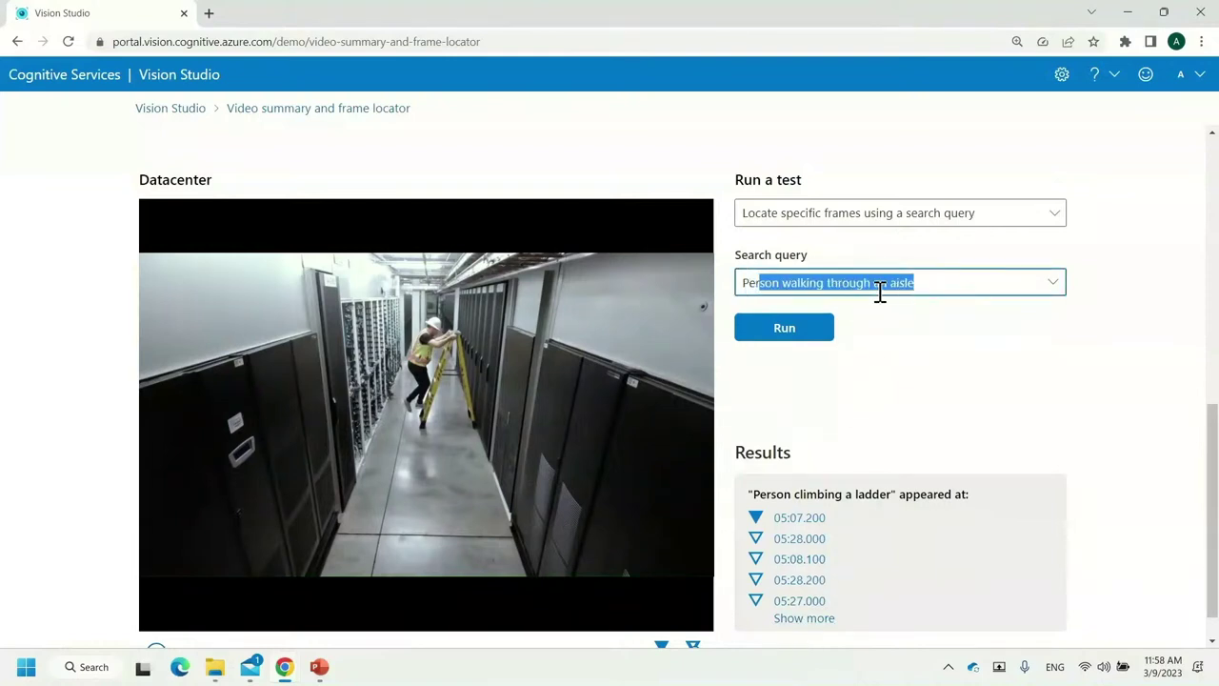
pyautogui.write('son falling')
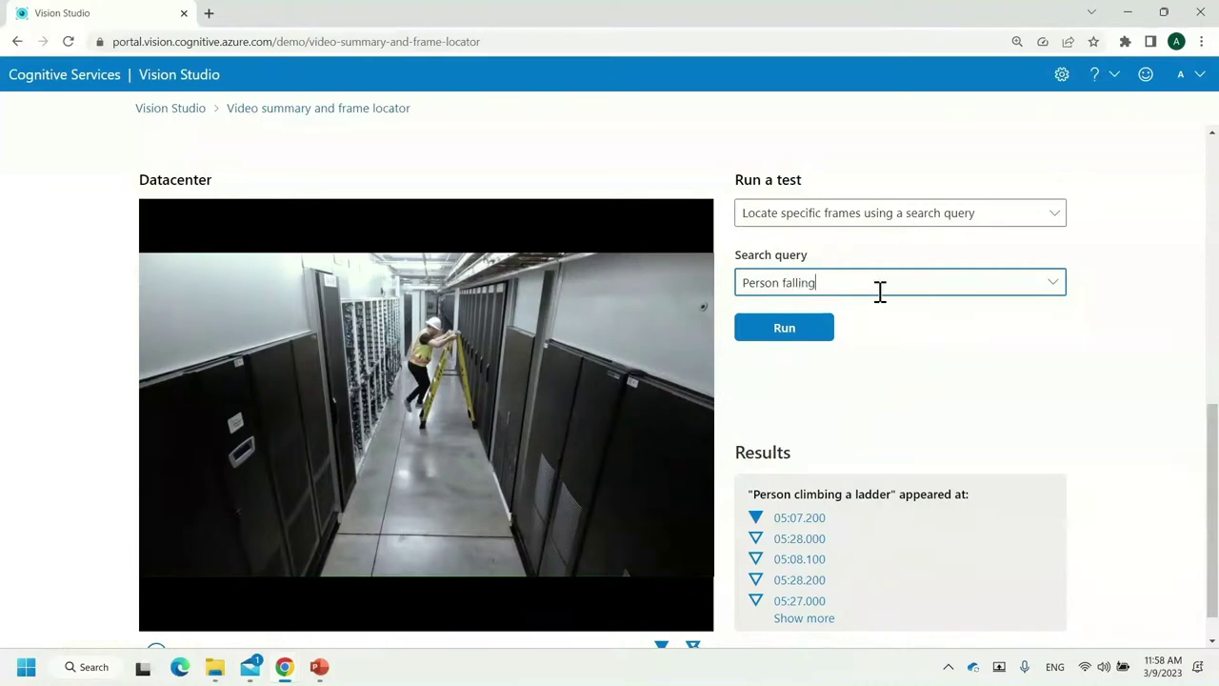
pyautogui.press('Return')
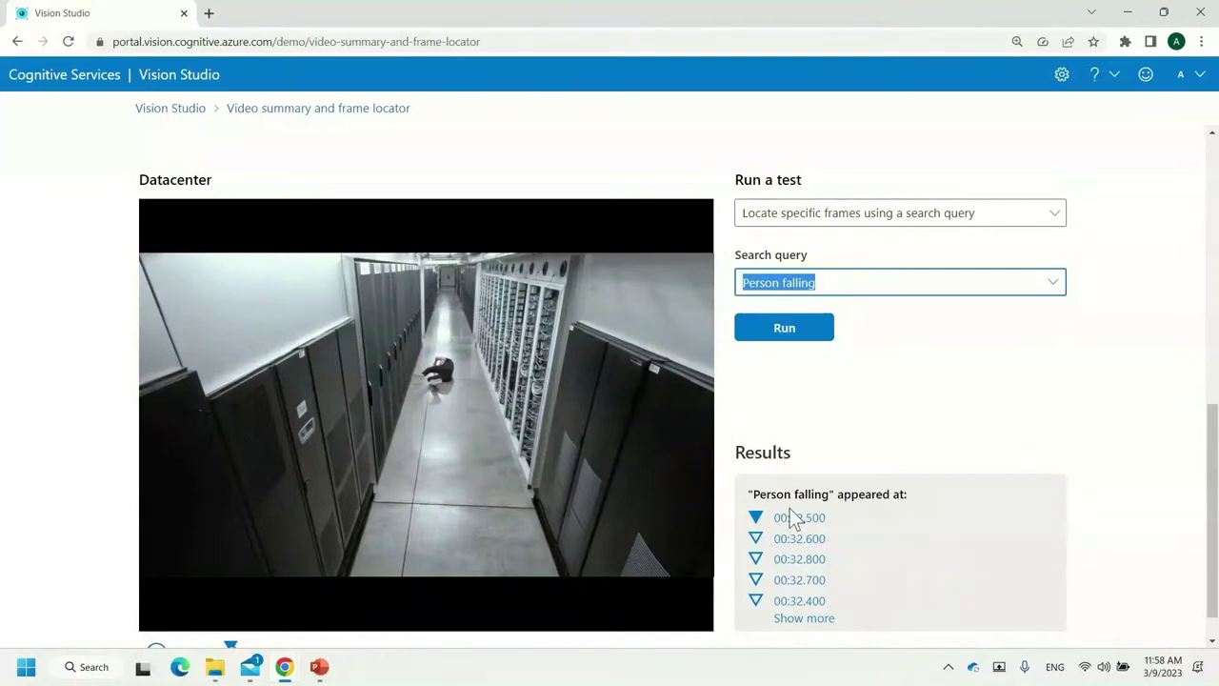
pyautogui.click(796, 557)
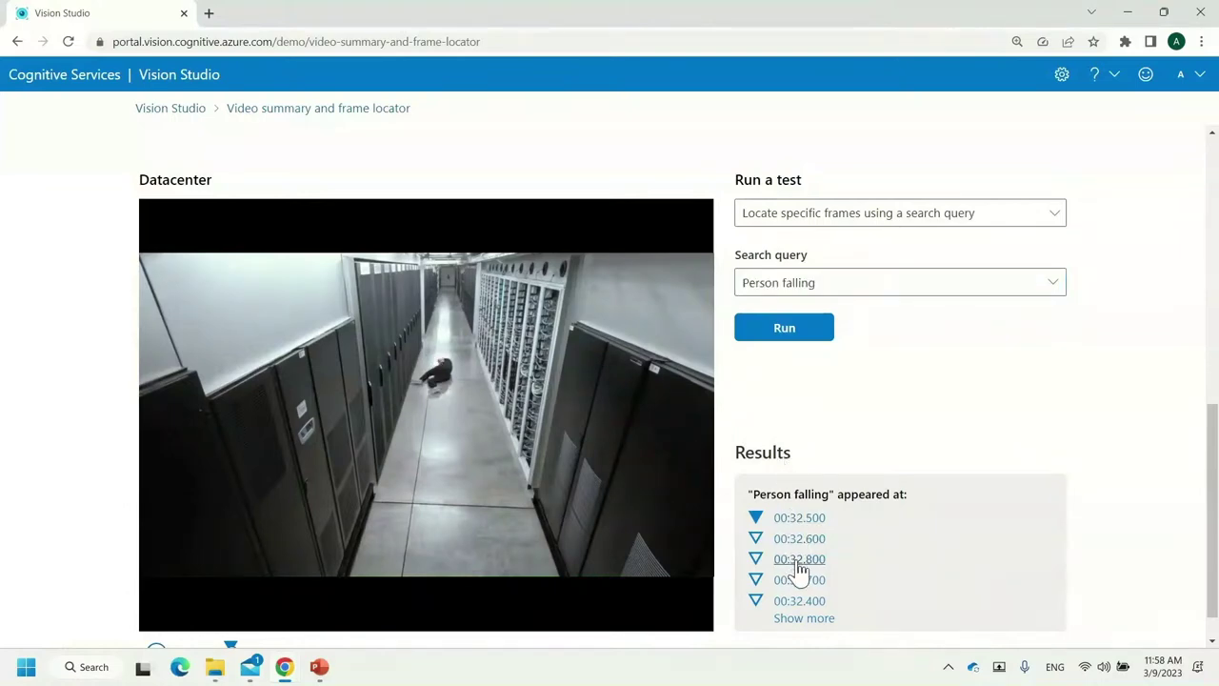
pyautogui.click(799, 583)
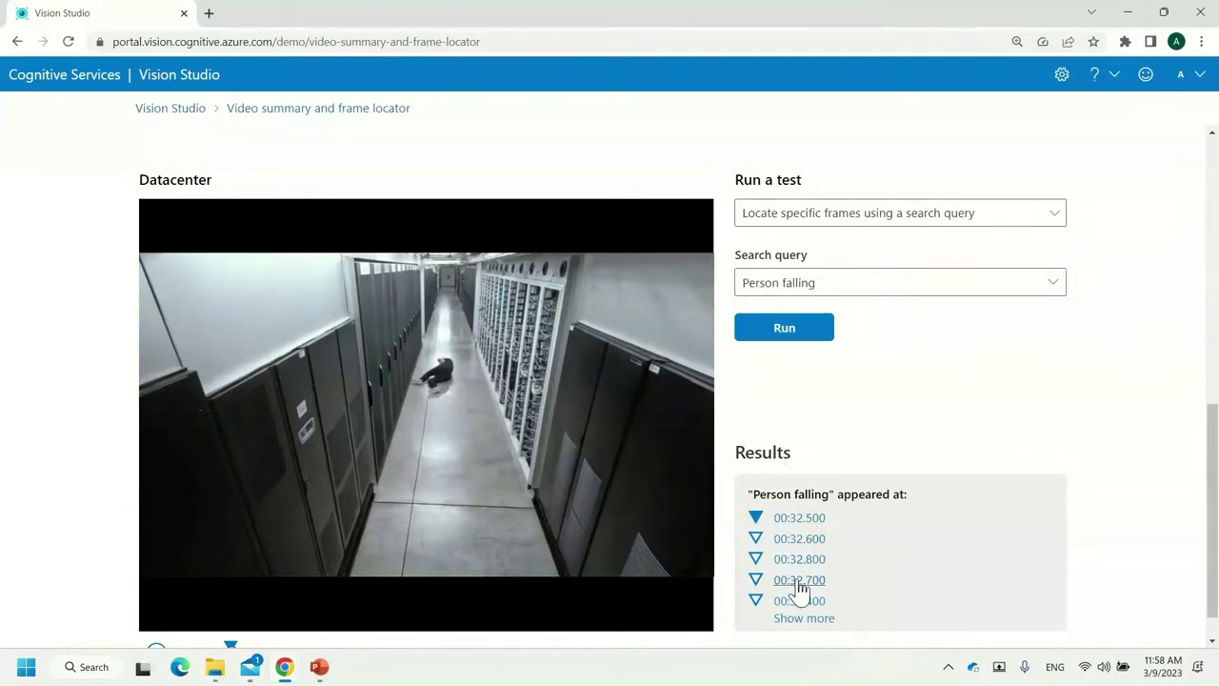
# Step: Run the suggested query "Person with a laptop" on the Datacenter video and jump to the matches at 02:13.900 and 01:07.200
pyautogui.click(1053, 289)
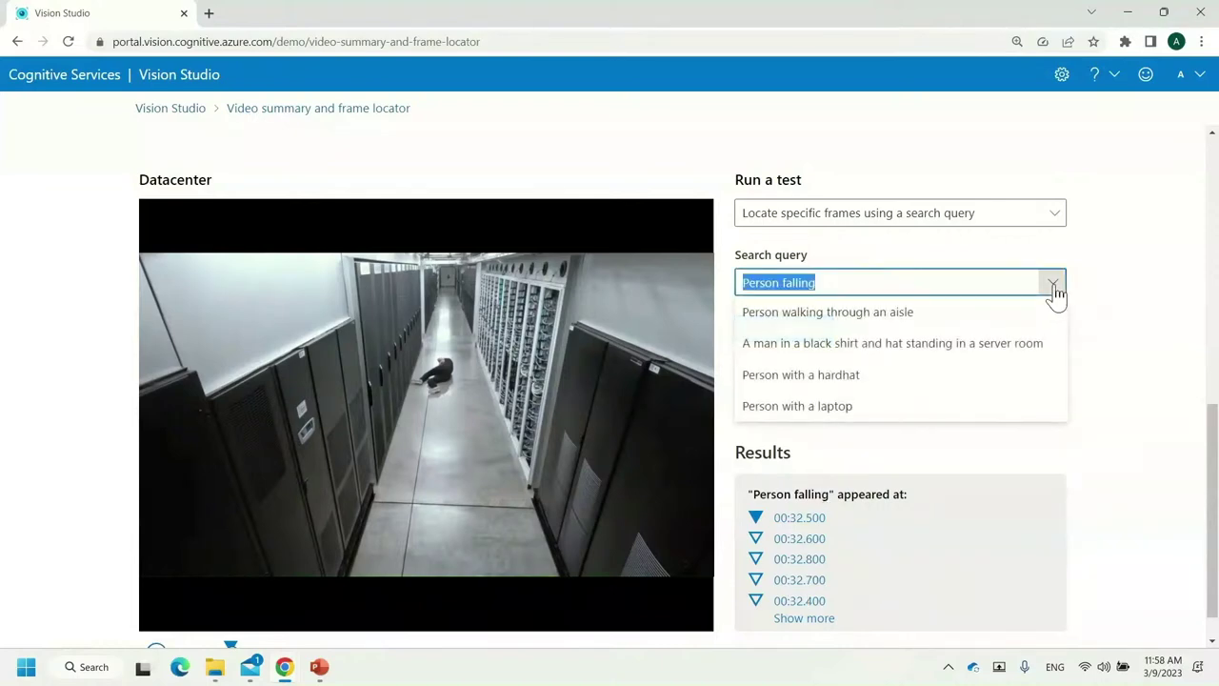
pyautogui.press('BackSpace')
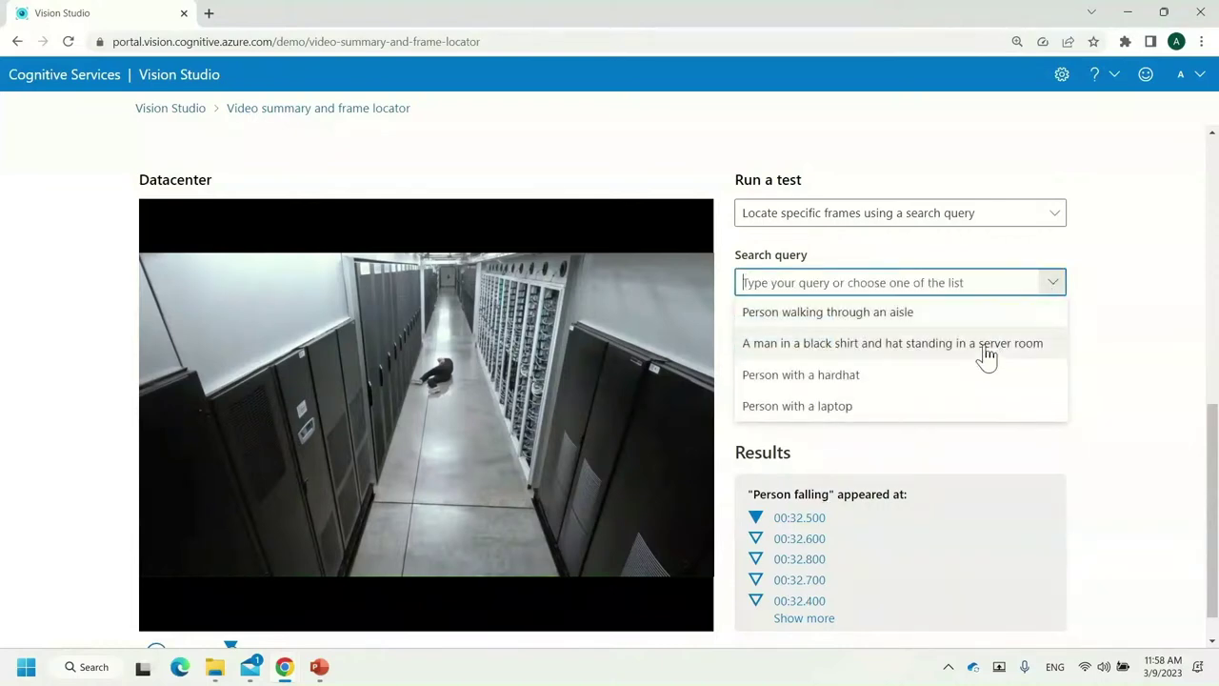
pyautogui.click(958, 409)
pyautogui.click(800, 331)
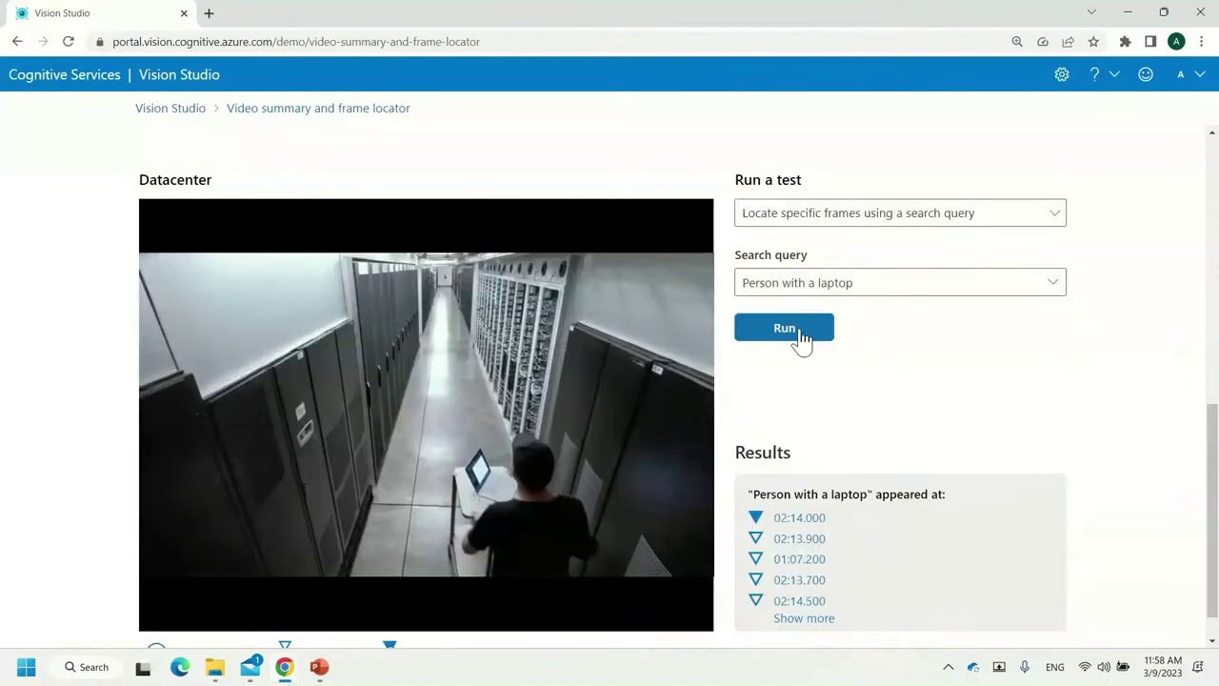
pyautogui.click(796, 539)
pyautogui.click(799, 562)
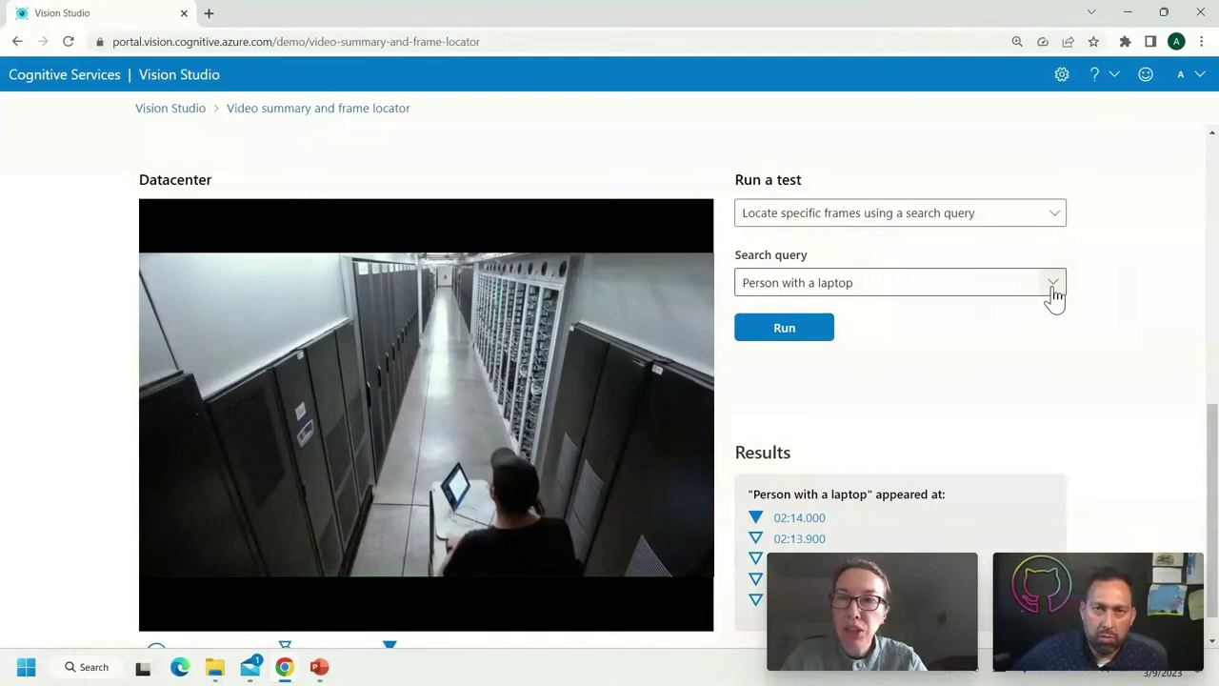
# Step: Return to the Vision Studio home page and open the constosodataset dataset of the contosovisionresource resource
pyautogui.click(196, 112)
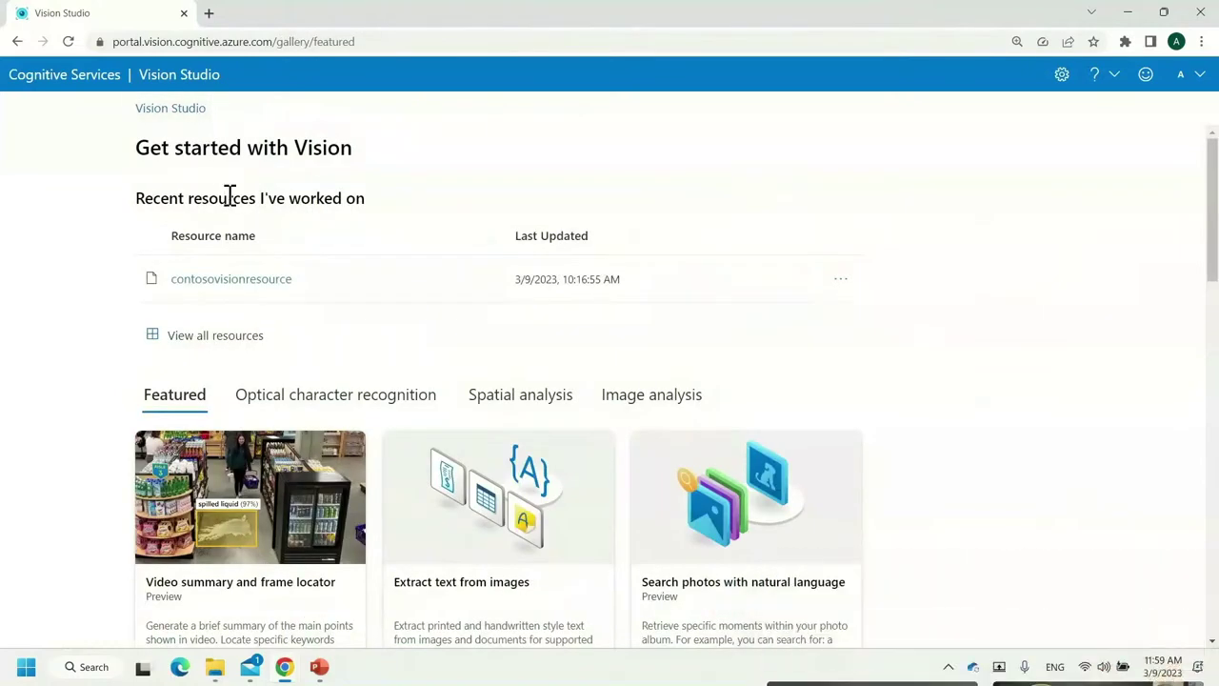
pyautogui.click(256, 286)
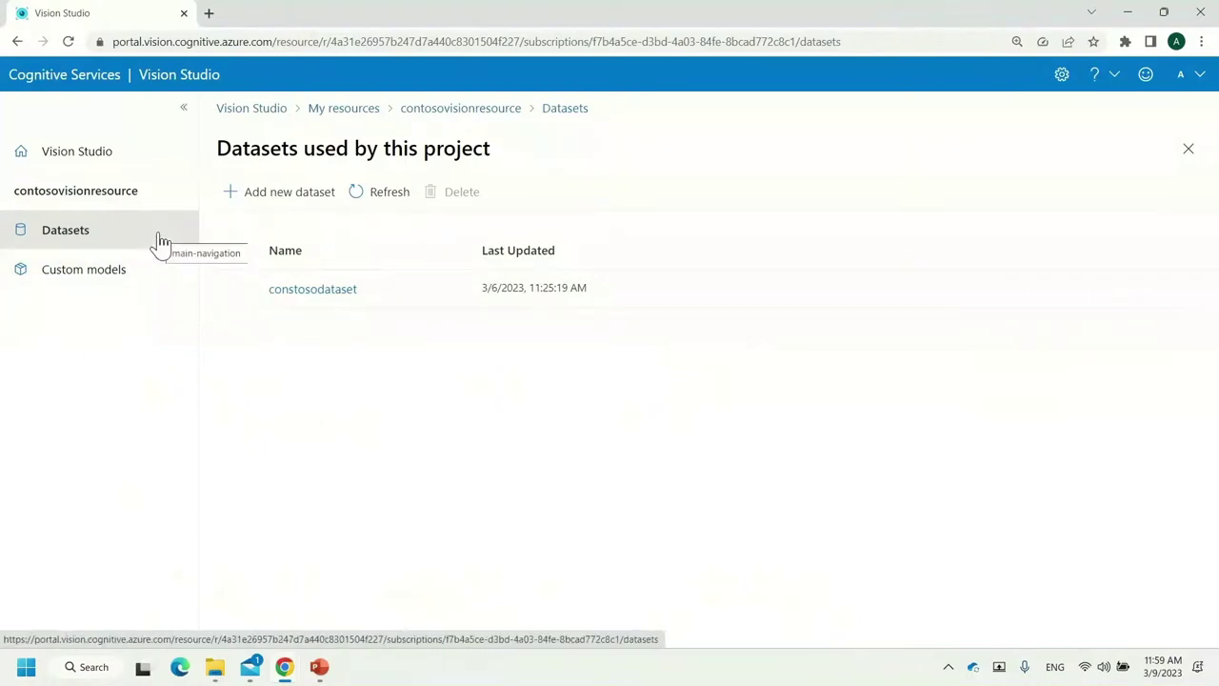
pyautogui.click(303, 289)
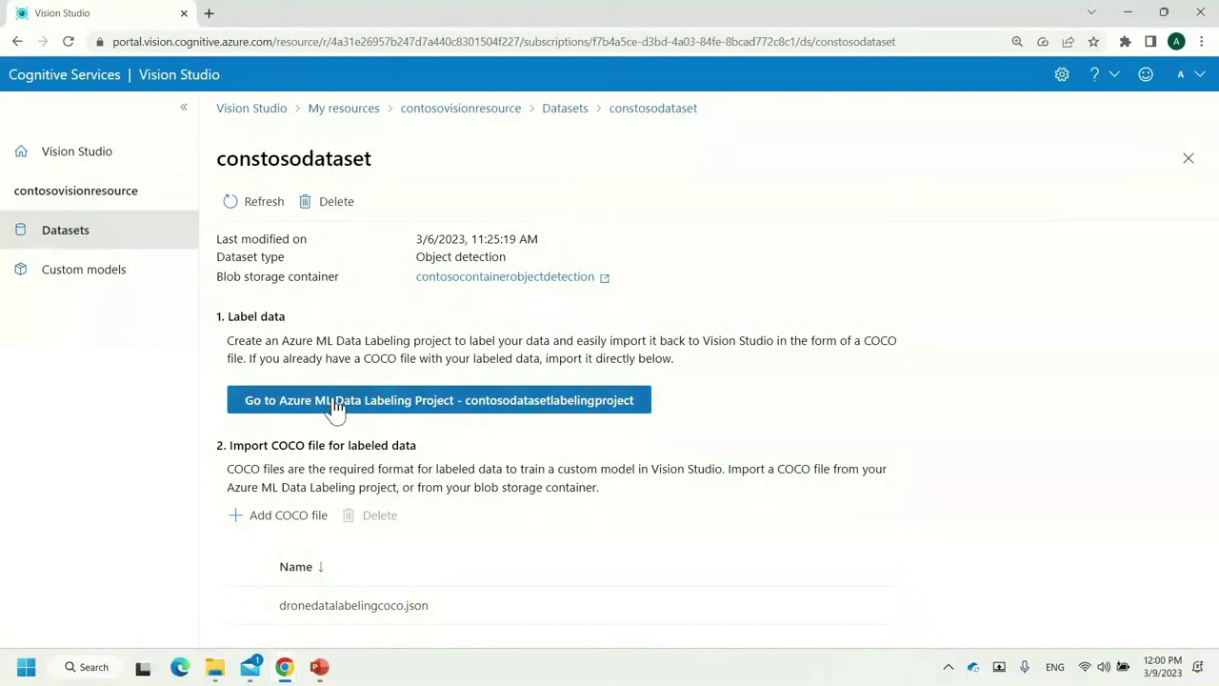
# Step: Open the Azure ML labeling project contosodatasetlabelingproject, preview its dataset images and review the drone labels
pyautogui.click(335, 403)
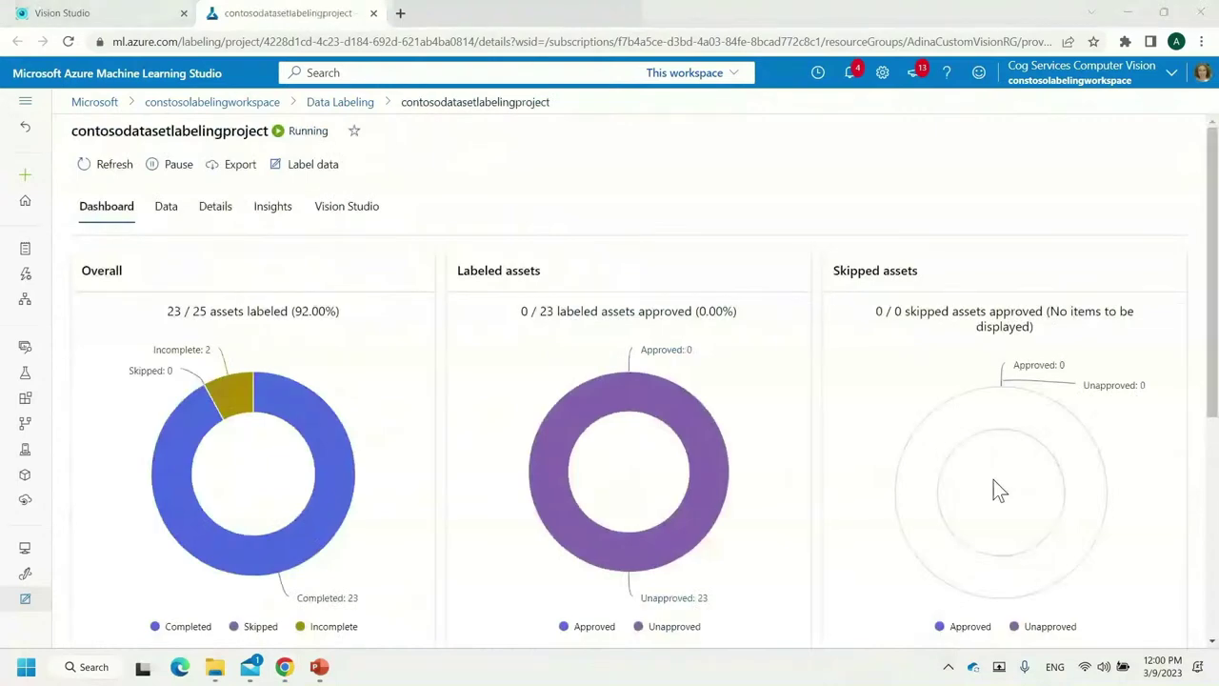
pyautogui.click(171, 215)
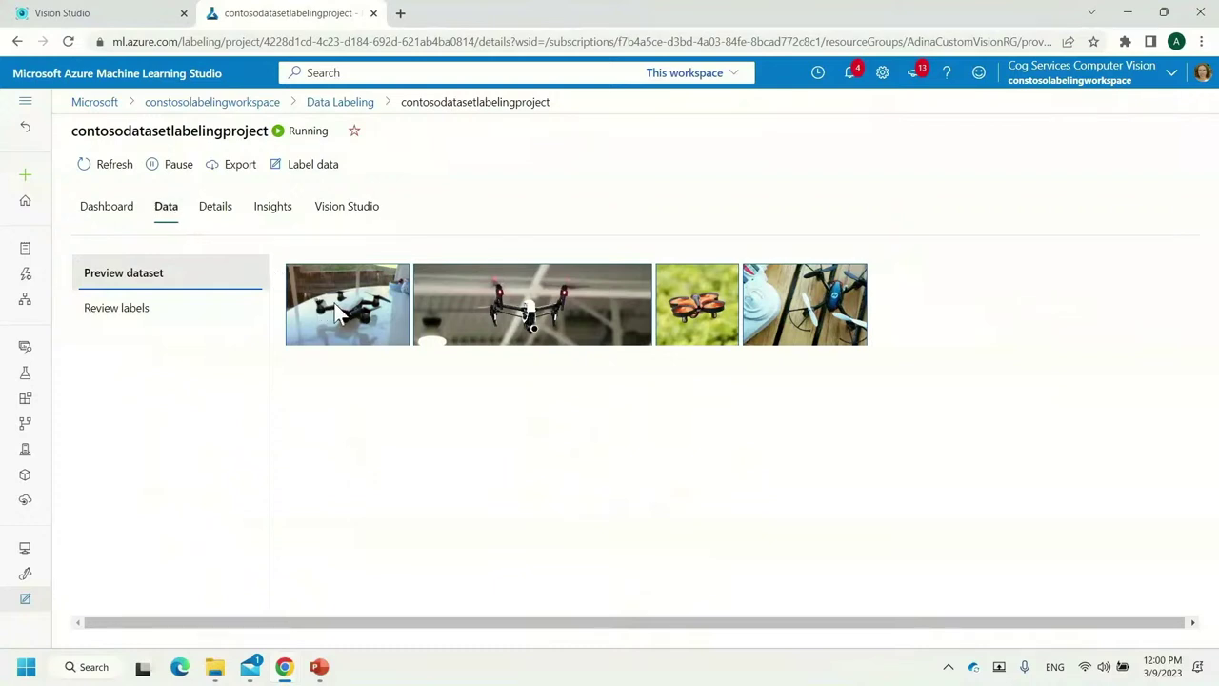
pyautogui.click(210, 315)
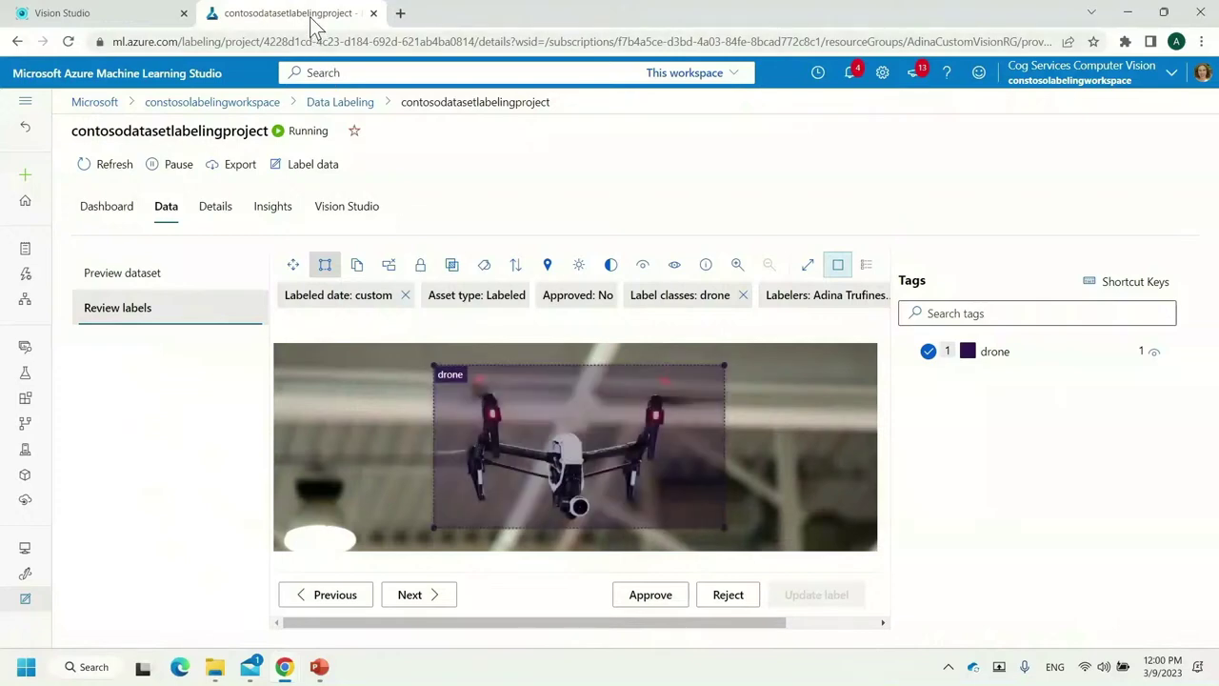
# Step: Switch back to Vision Studio and open the custom model contosodronemodel to examine its training details and evaluation performance
pyautogui.click(143, 21)
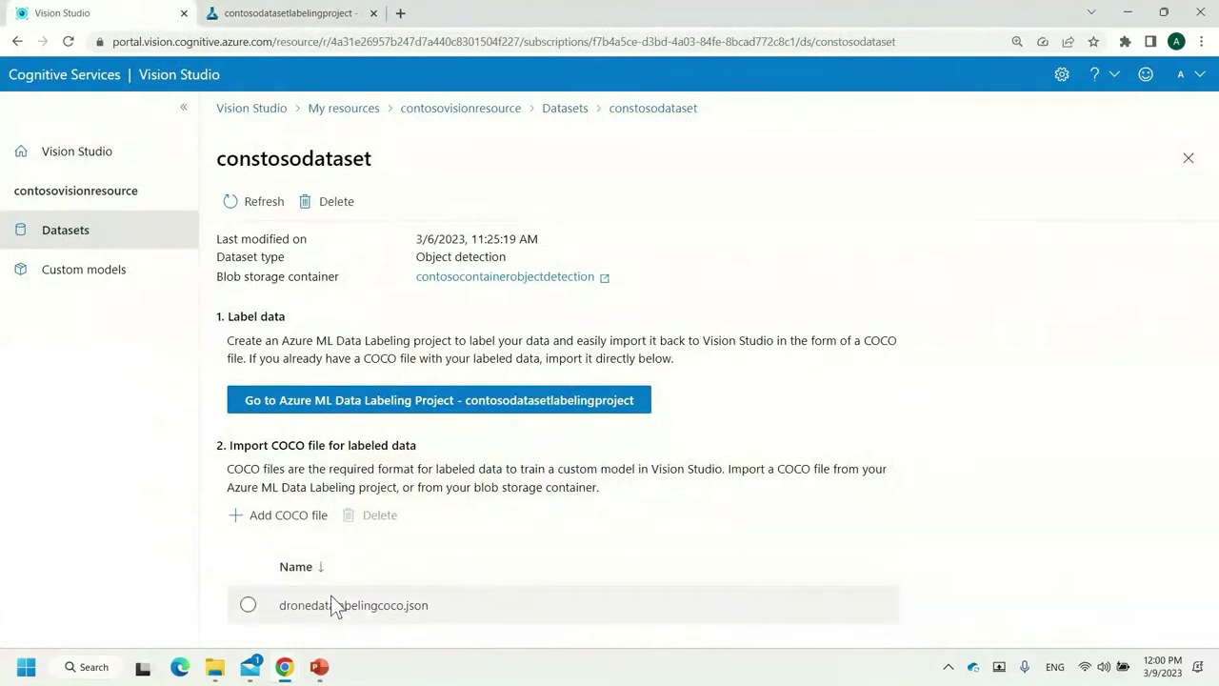
pyautogui.click(138, 287)
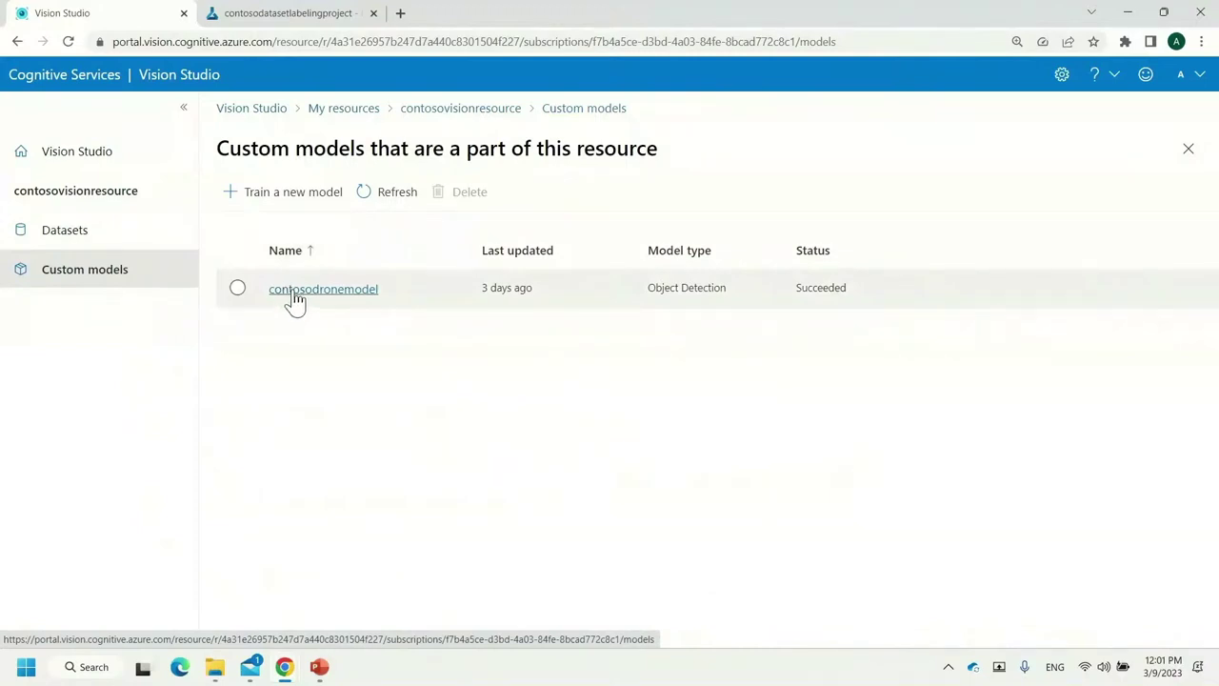
pyautogui.click(309, 292)
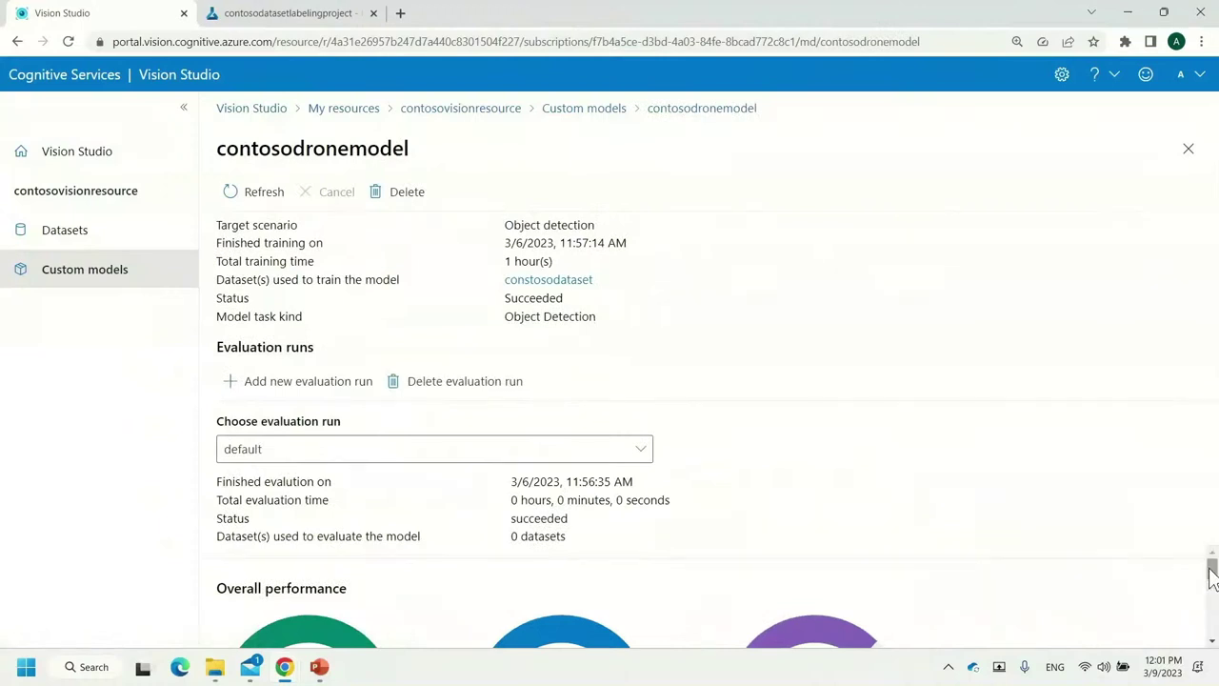
pyautogui.moveTo(1211, 571)
pyautogui.mouseDown()
pyautogui.moveTo(1212, 590)
pyautogui.moveTo(1212, 573)
pyautogui.mouseUp()
# Step: Return to the Vision Studio home page and open the "Detect common objects in images" demo
pyautogui.click(253, 110)
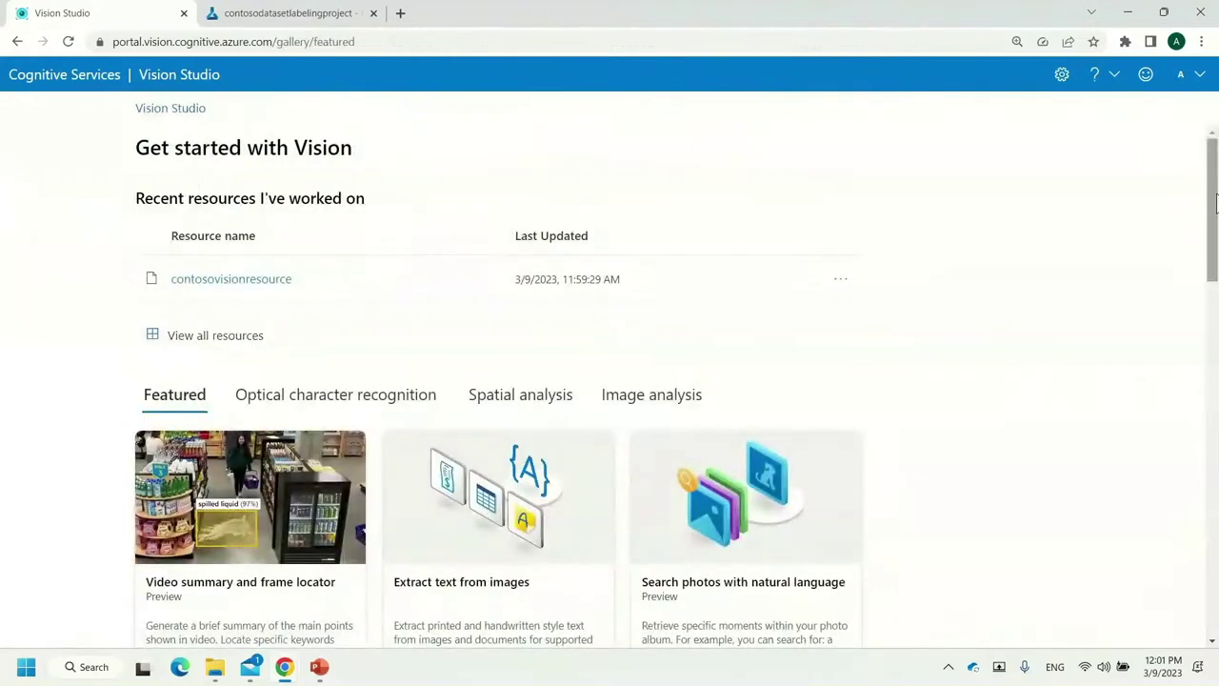
pyautogui.moveTo(1215, 203); pyautogui.dragTo(1216, 330)
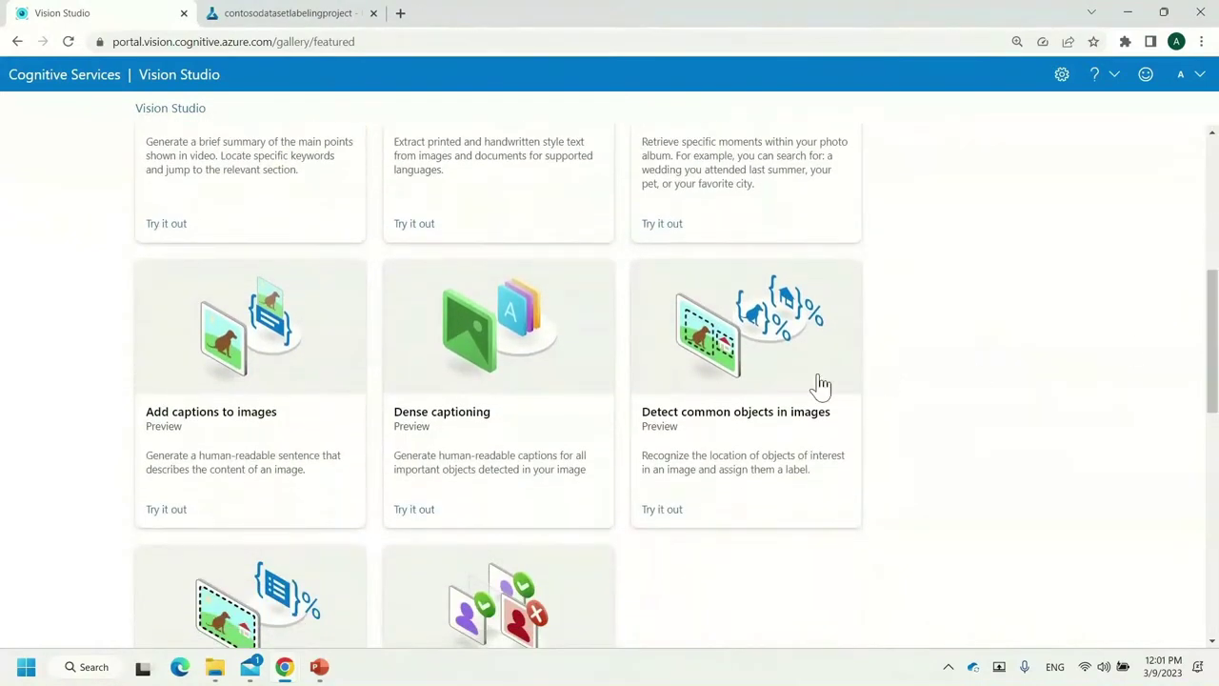
pyautogui.click(770, 398)
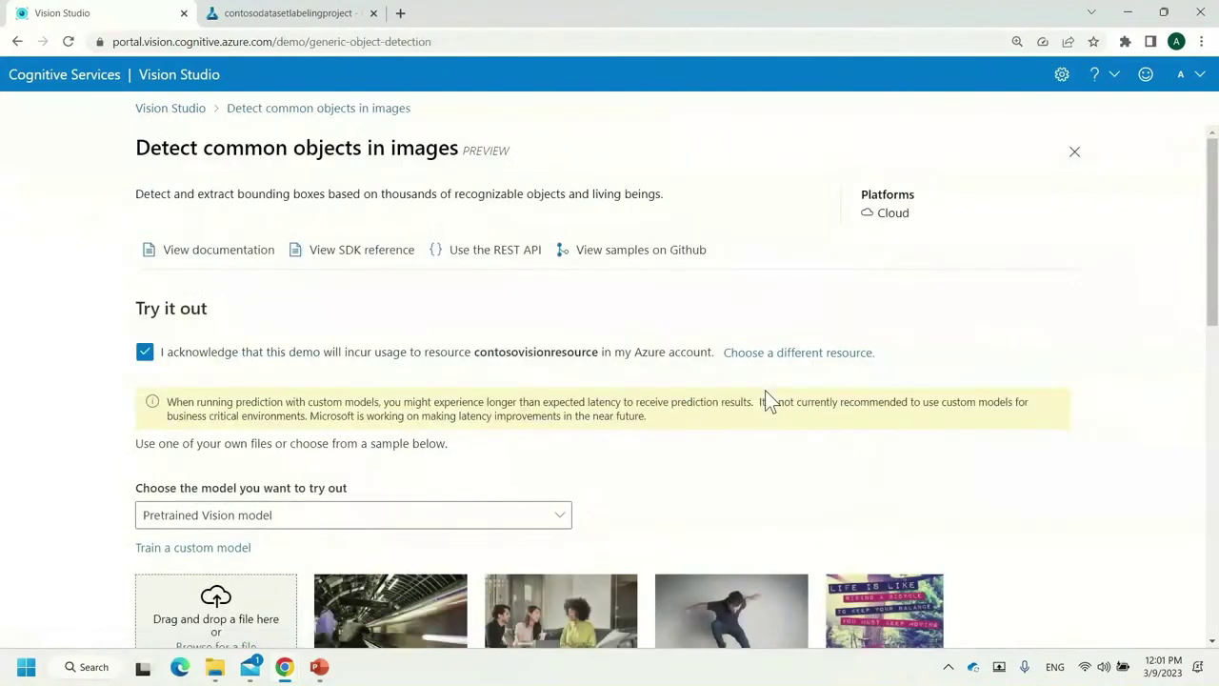
# Step: Choose contosodronemodel as the model to try out for object detection
pyautogui.moveTo(1212, 265); pyautogui.dragTo(1212, 312)
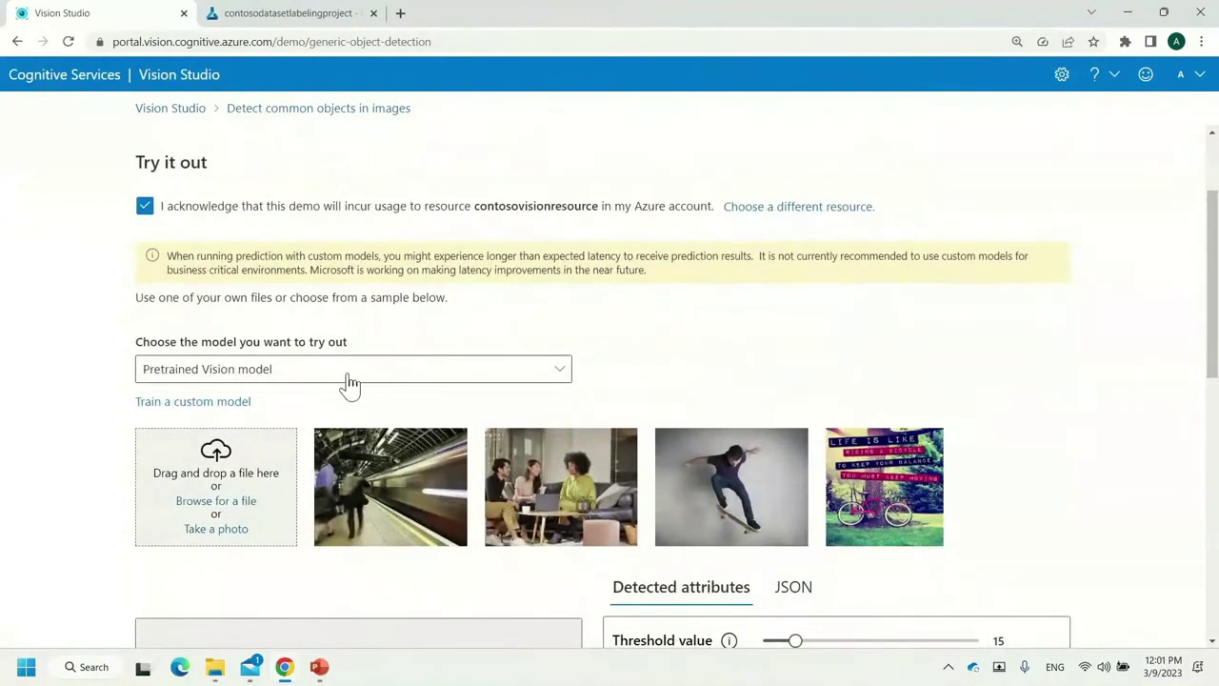
pyautogui.click(558, 375)
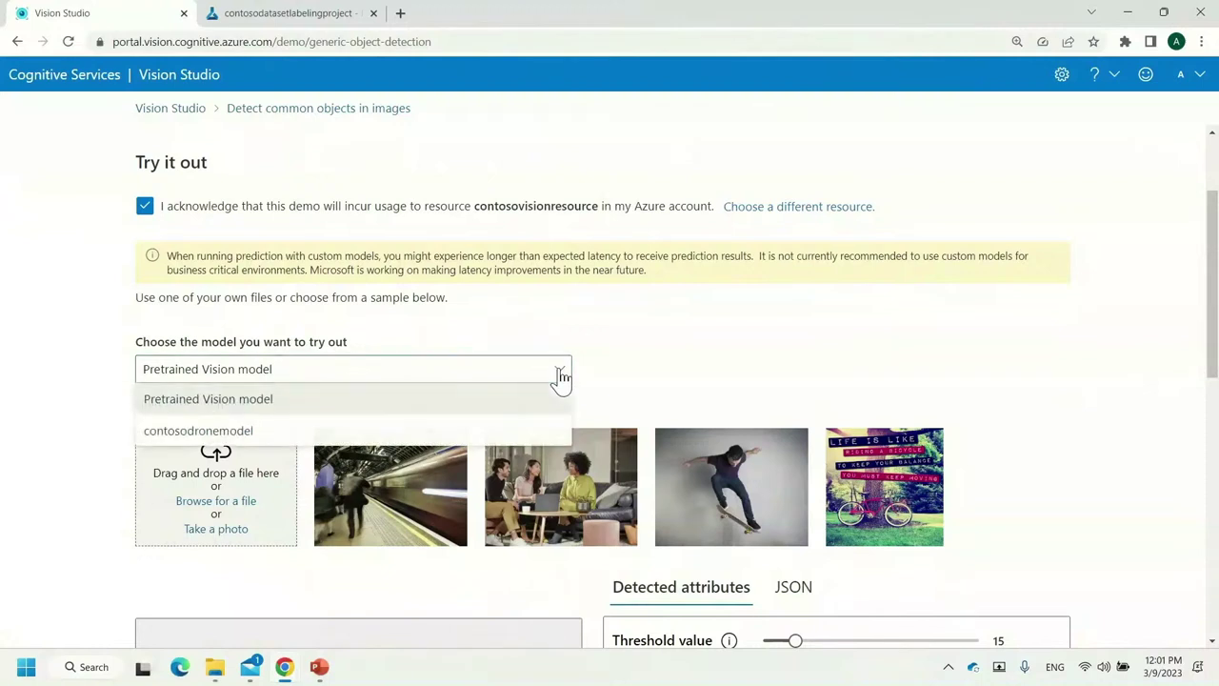
pyautogui.click(440, 430)
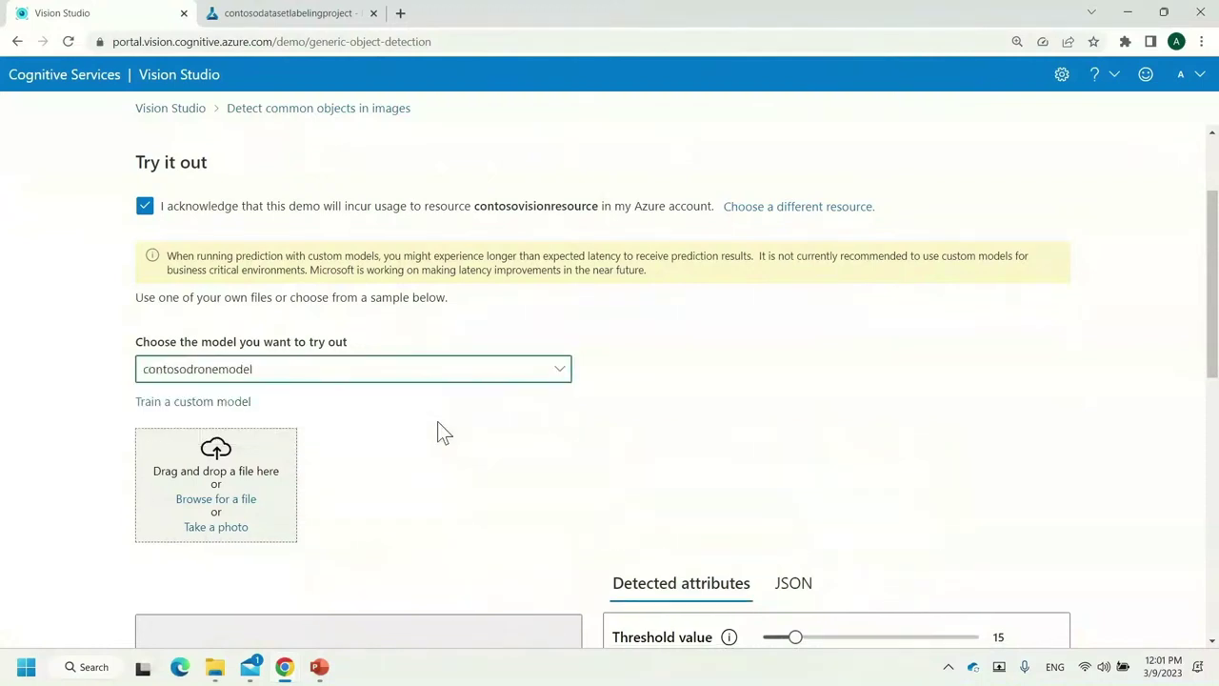